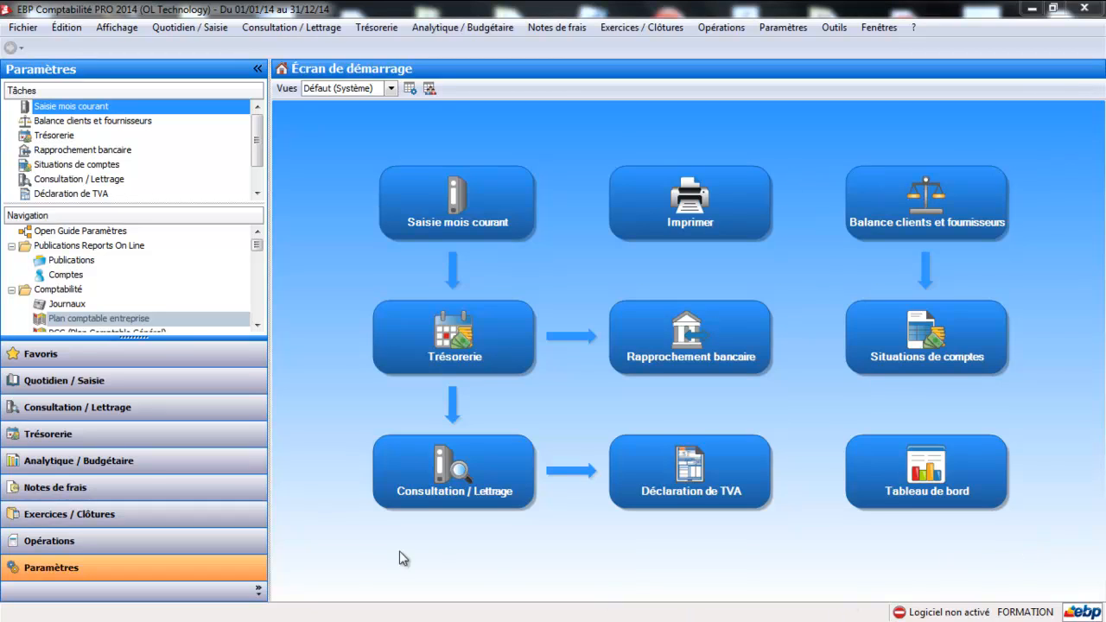
Step: Open the company chart of accounts and review the settings of supplier account 401SFR, then close the record
click(126, 317)
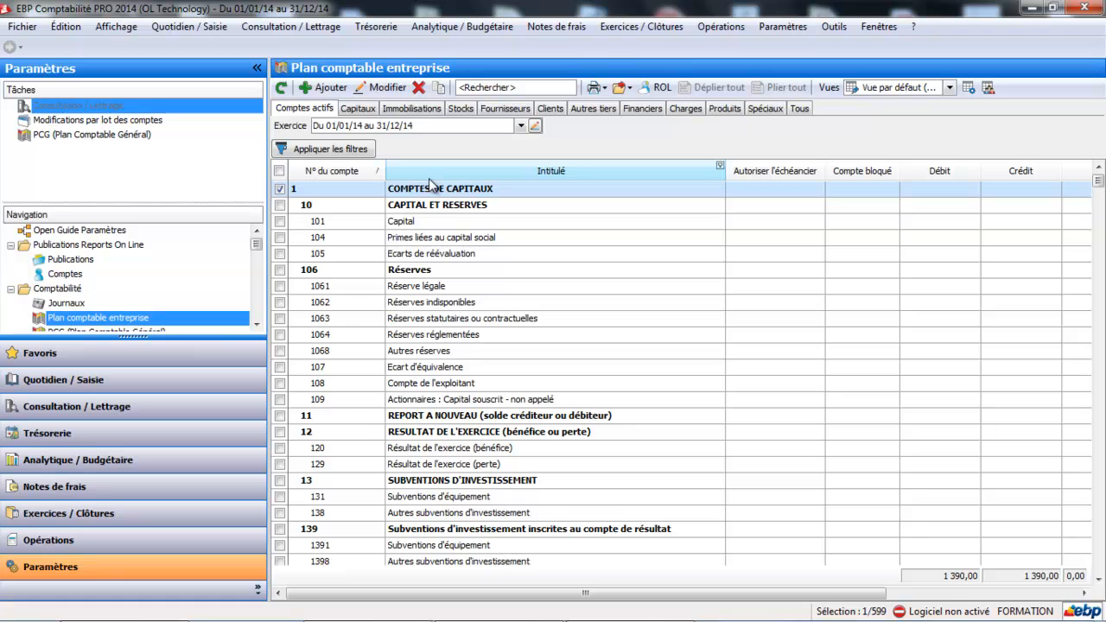
click(519, 112)
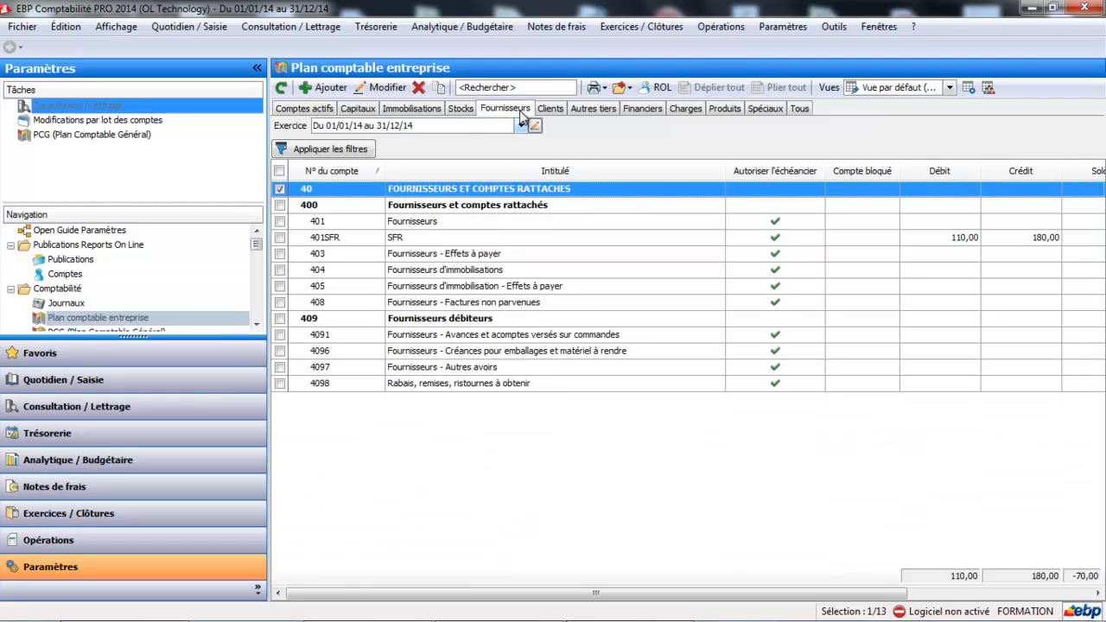
double_click(417, 235)
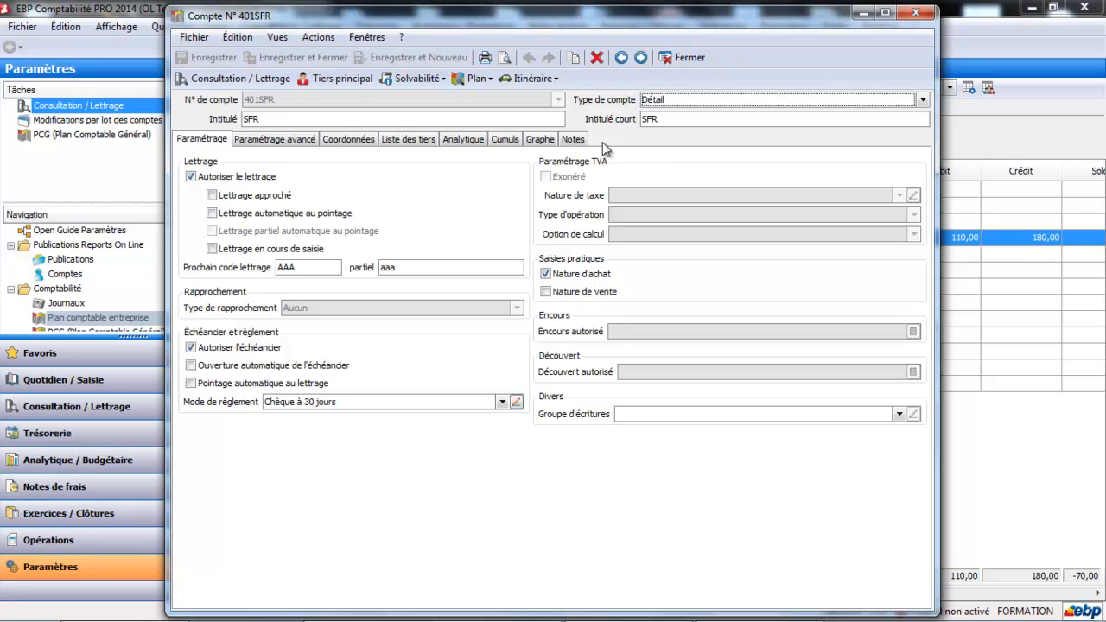
click(688, 58)
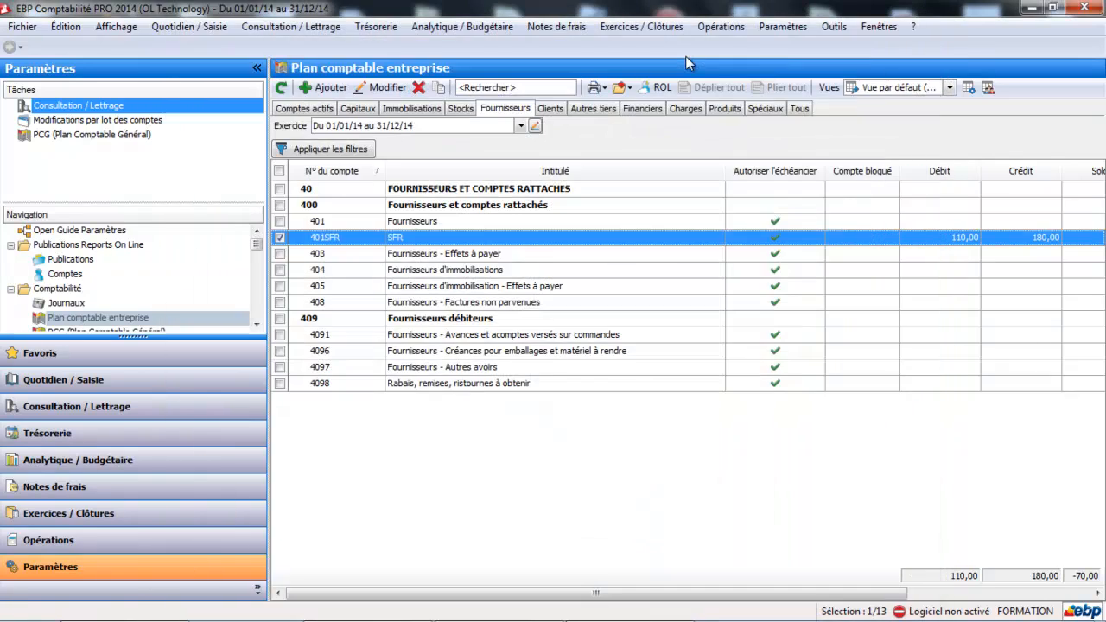
Step: Search the expense accounts for 626 and review the settings of account 6263, Frais portable SFR
click(689, 111)
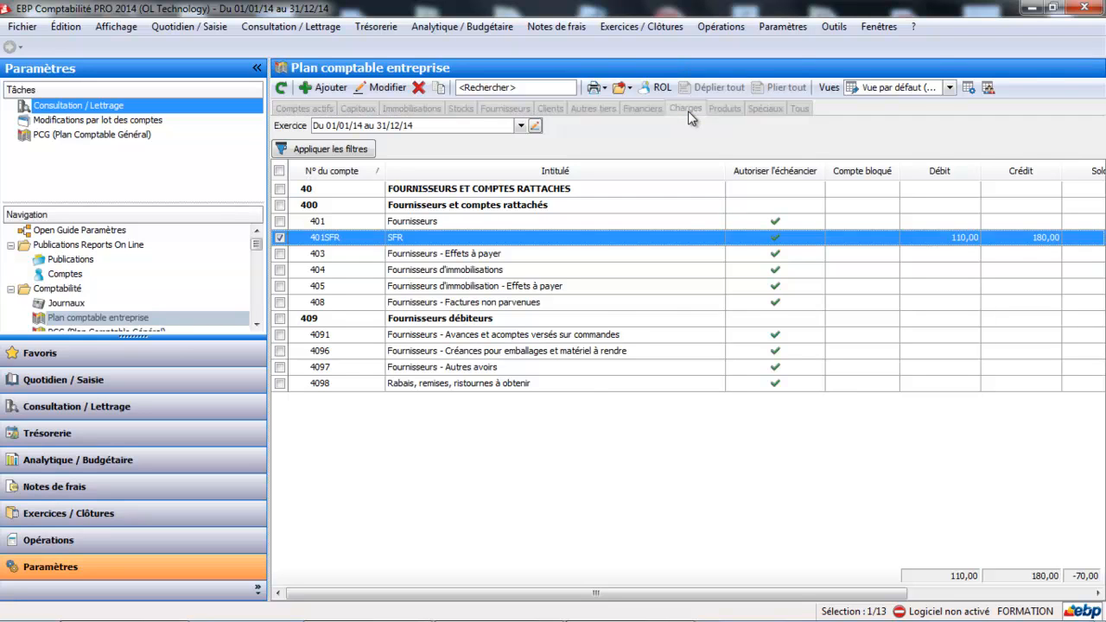
click(536, 89)
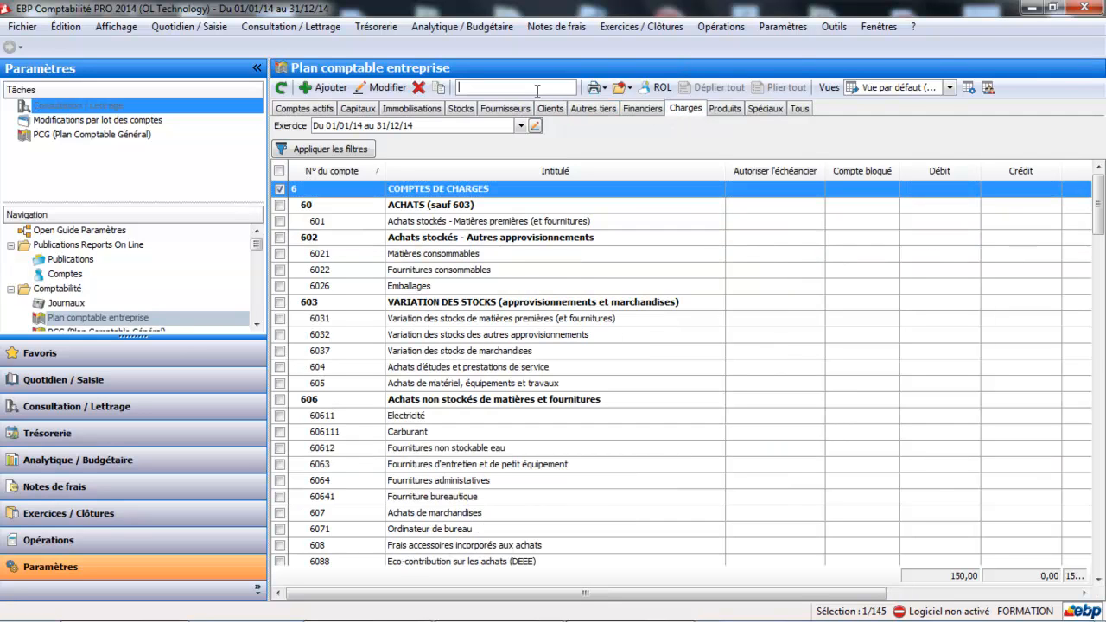
text(626)
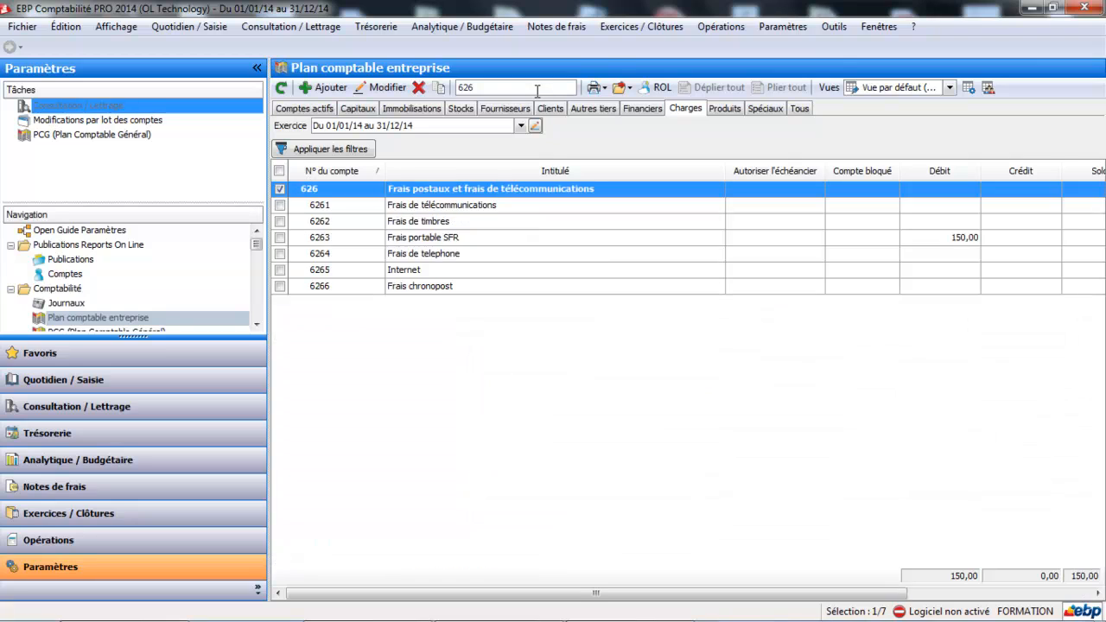
click(442, 240)
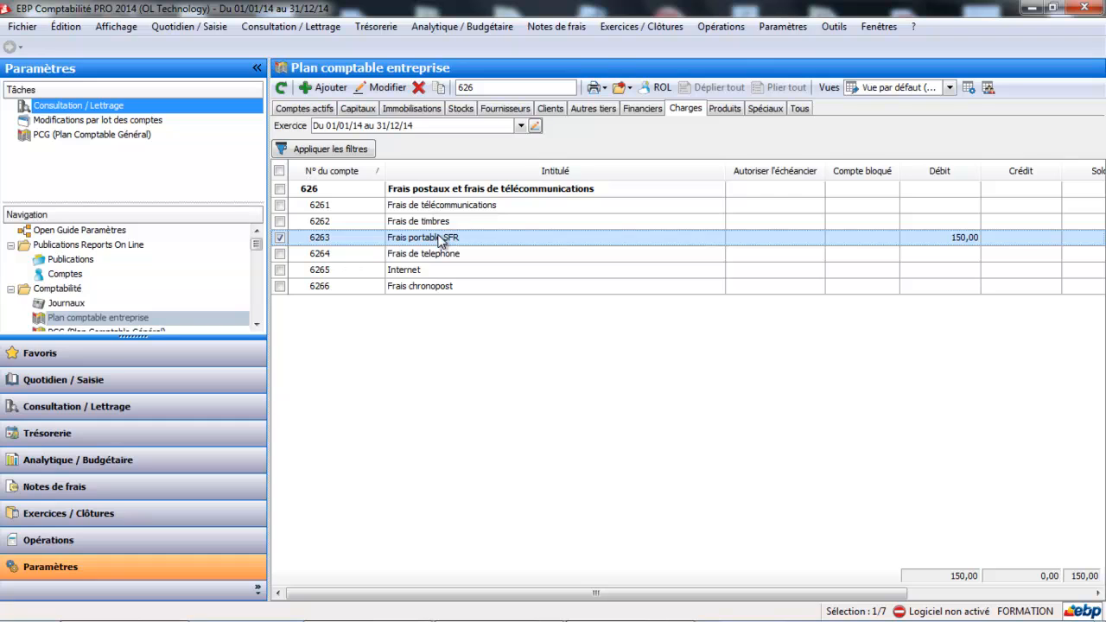
double_click(439, 239)
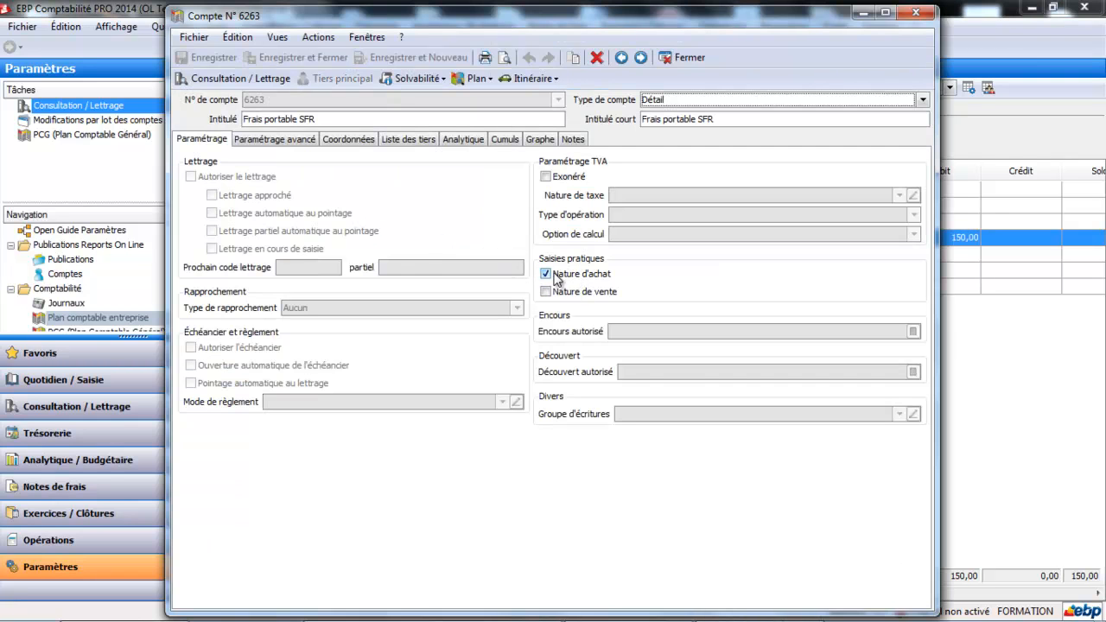
click(681, 55)
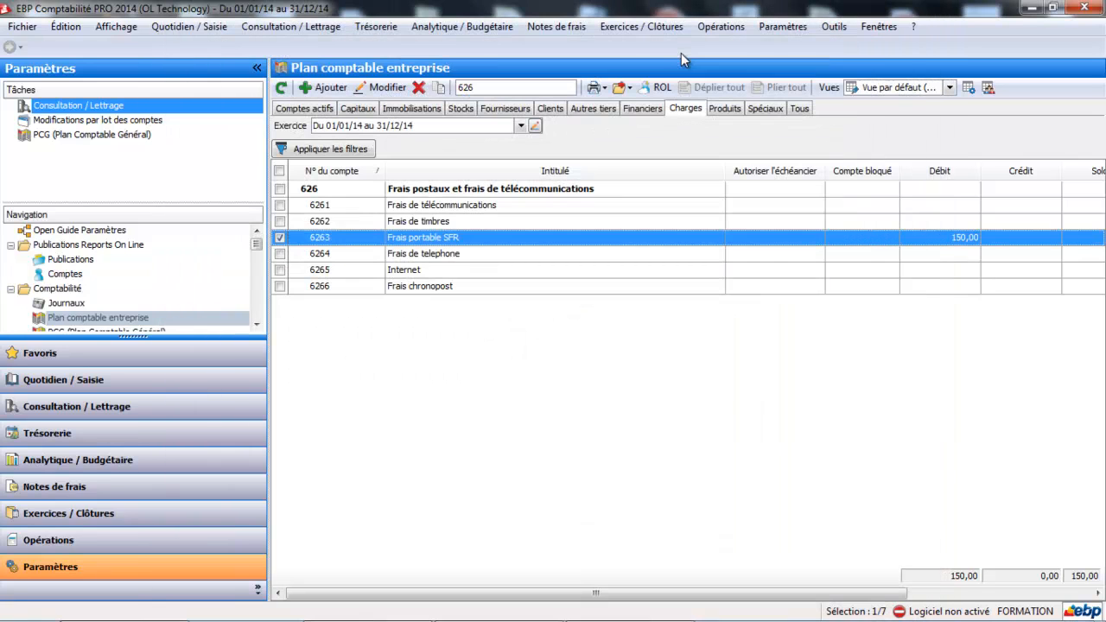
Step: Search the other third-party accounts for 445661 and review the settings of TVA déductible 20% Débits
double_click(487, 86)
text(44566)
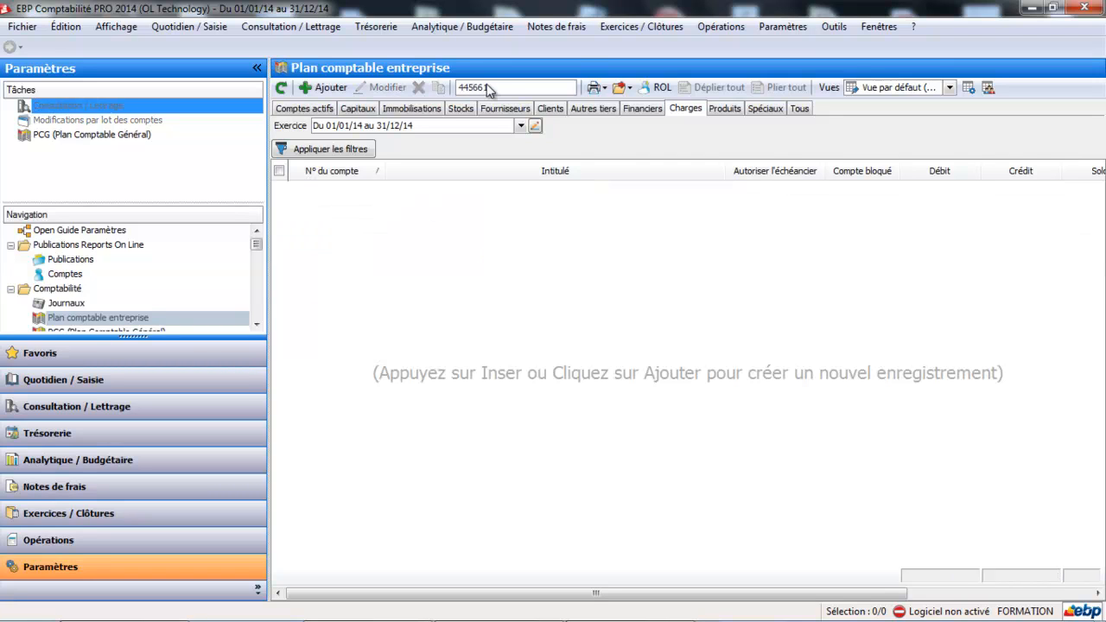
text(1)
click(602, 109)
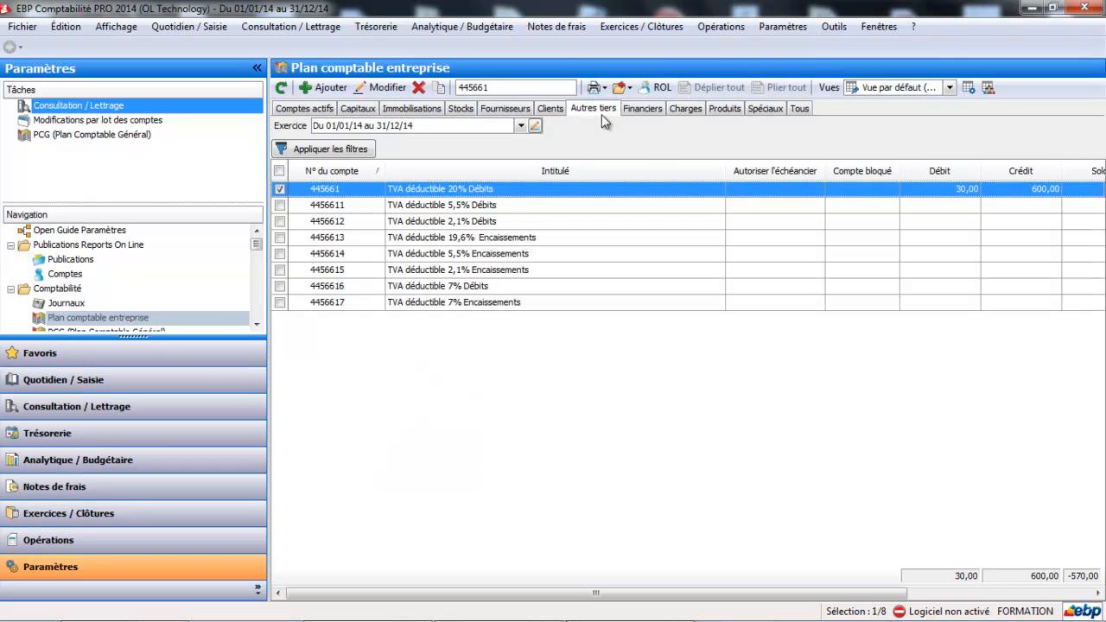
double_click(403, 190)
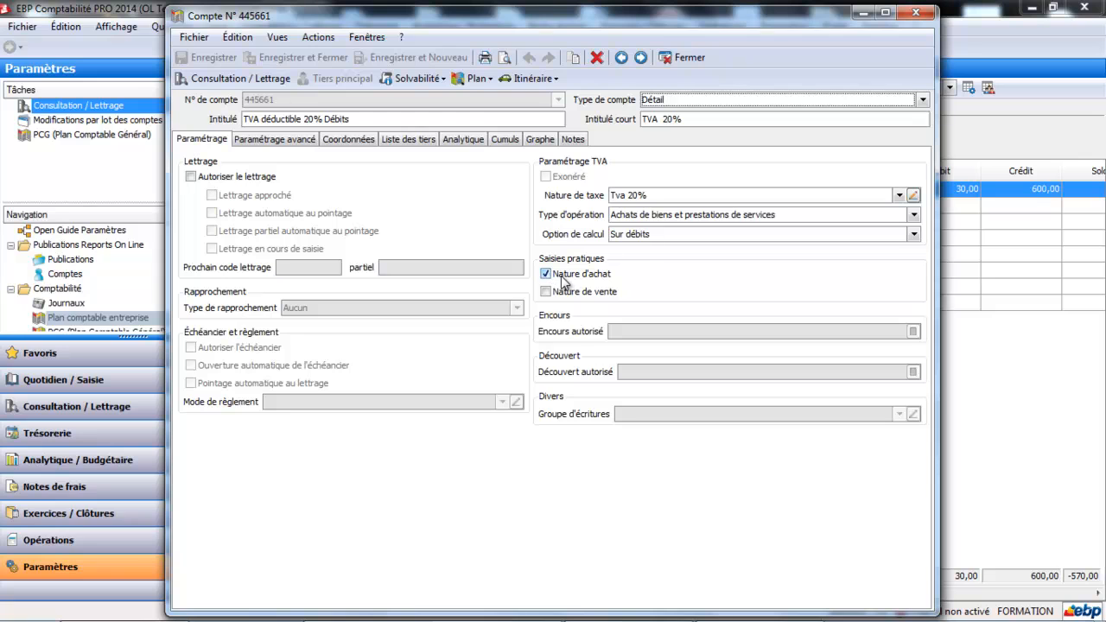
click(682, 58)
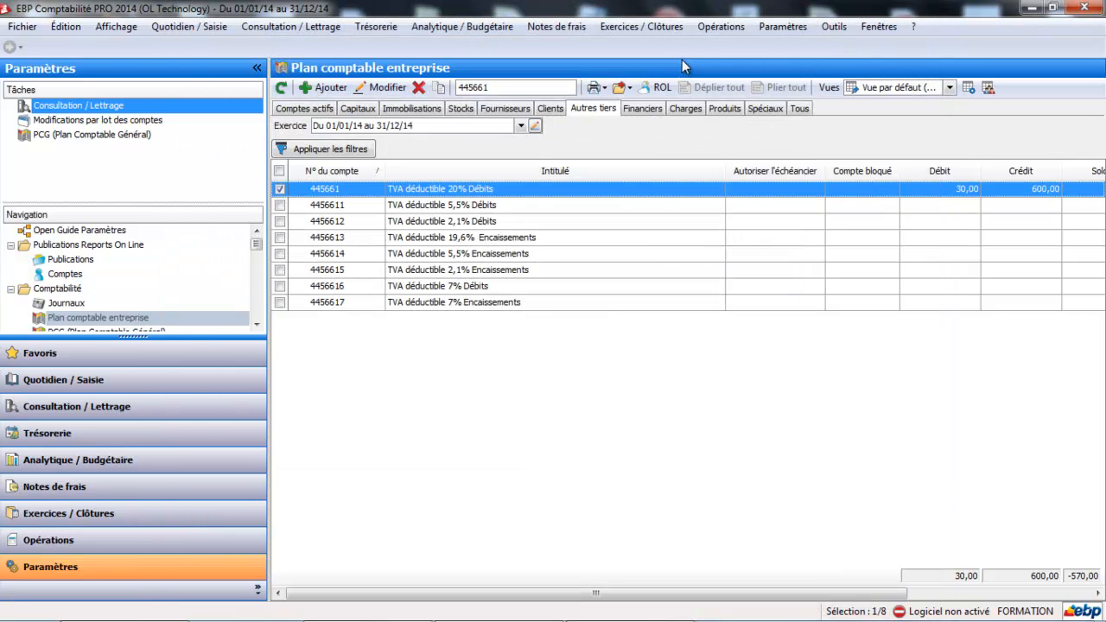
Step: Clear the search filter for the customer accounts and review the settings of account 411TOPBUREAU
click(551, 110)
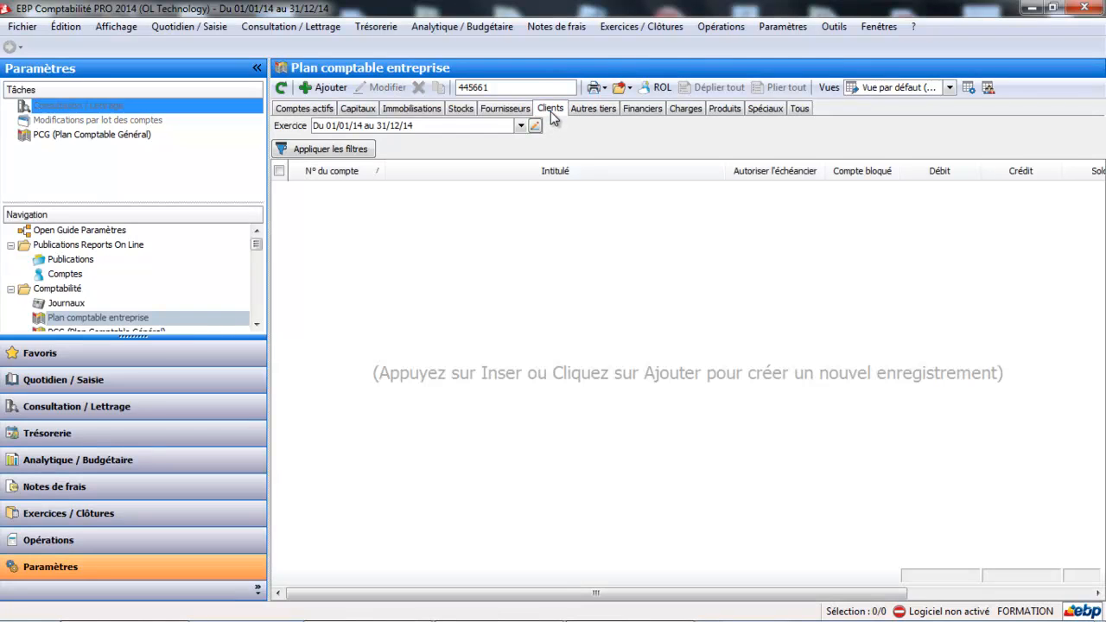
double_click(522, 86)
key(BackSpace)
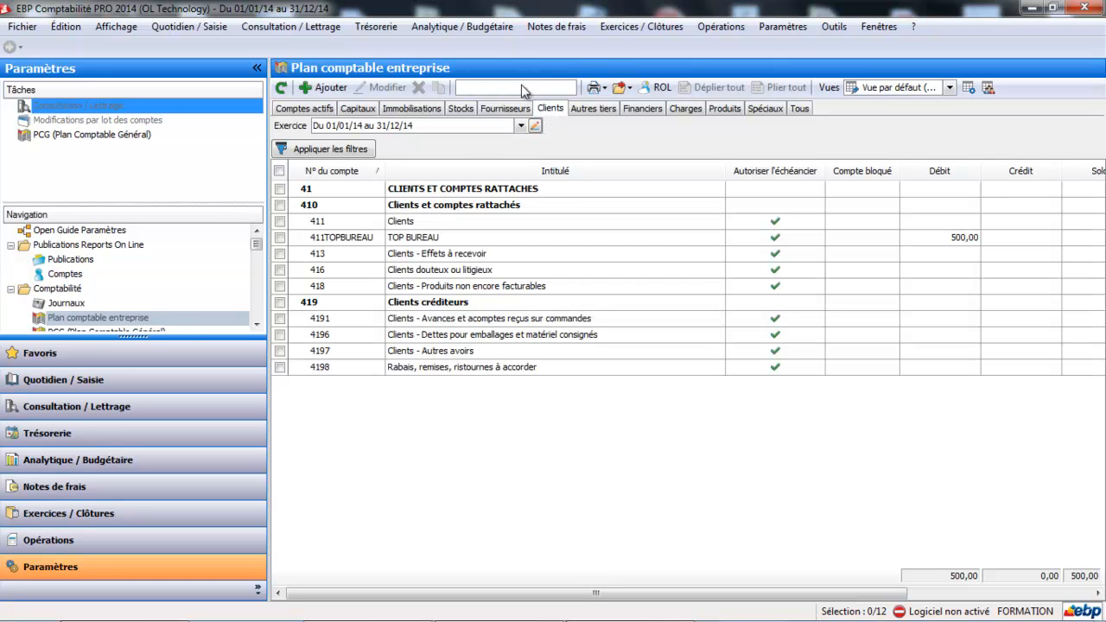
click(424, 239)
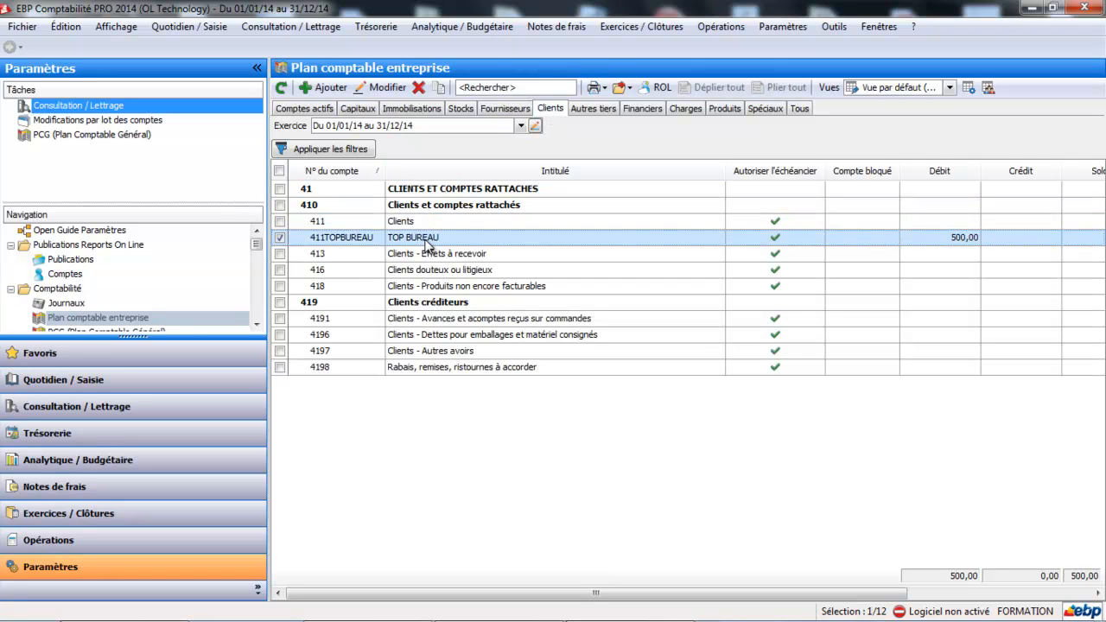
double_click(424, 238)
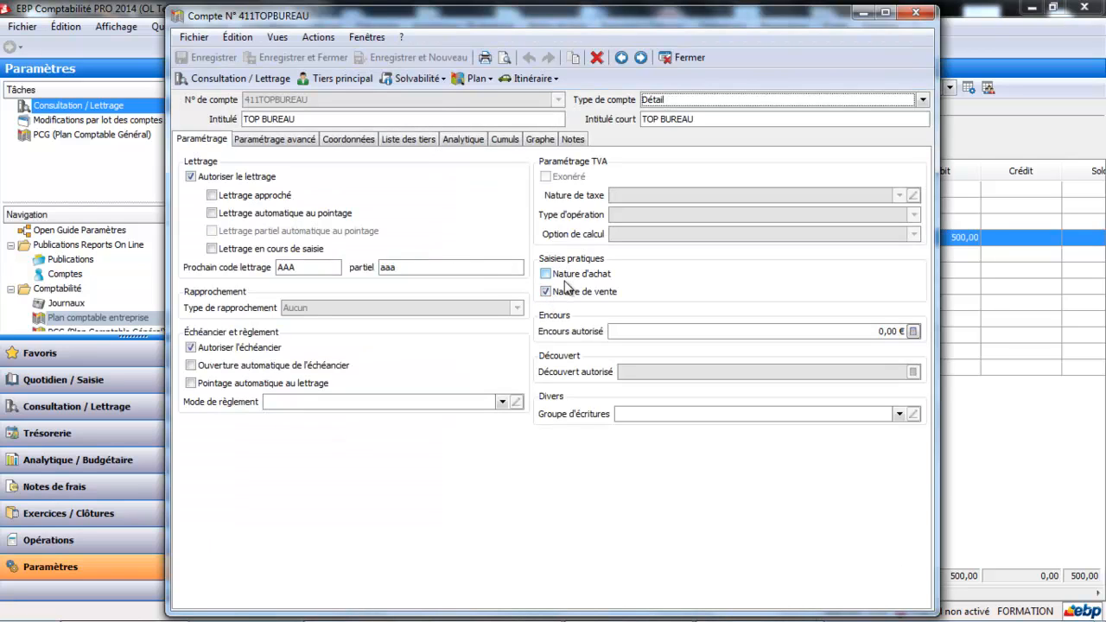
click(666, 58)
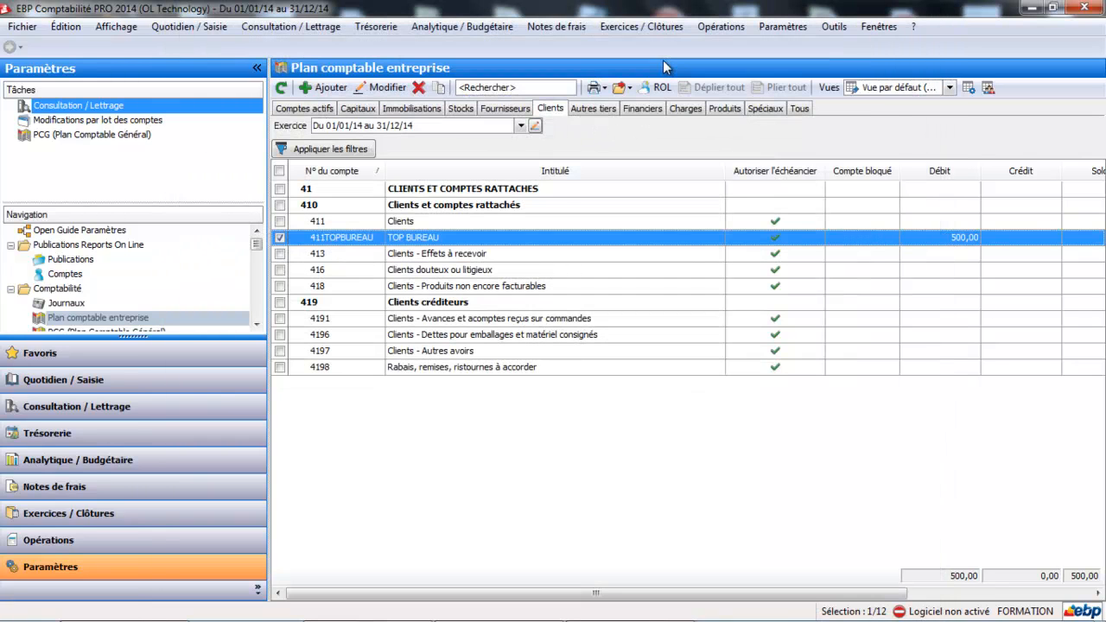
Step: Review the settings of account 7061, Formation EBP, among the revenue accounts and close the record
click(726, 108)
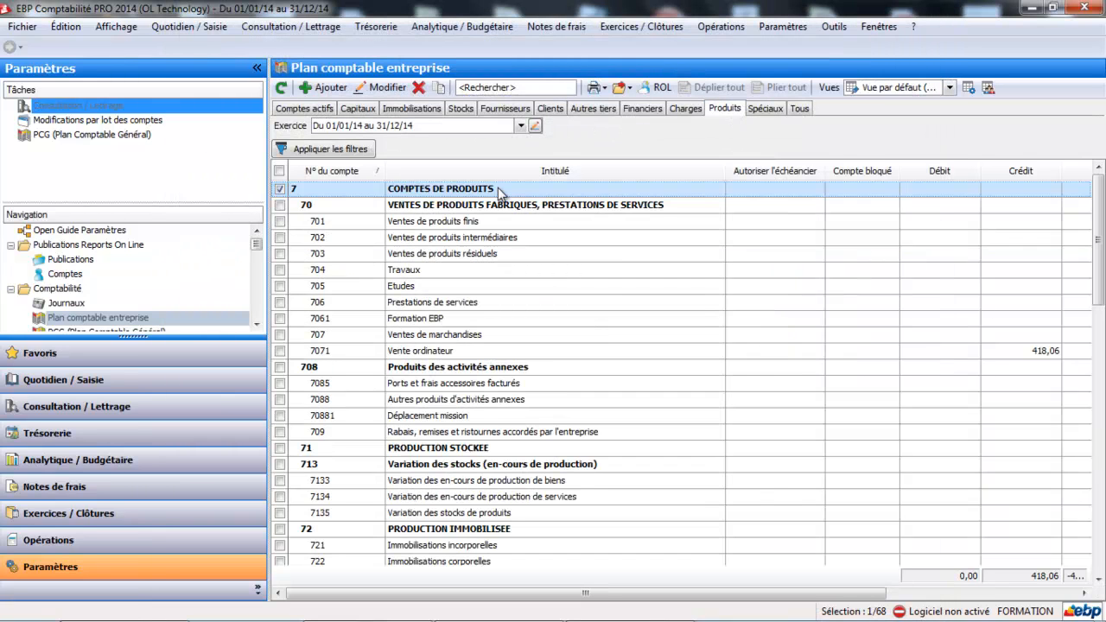
double_click(389, 319)
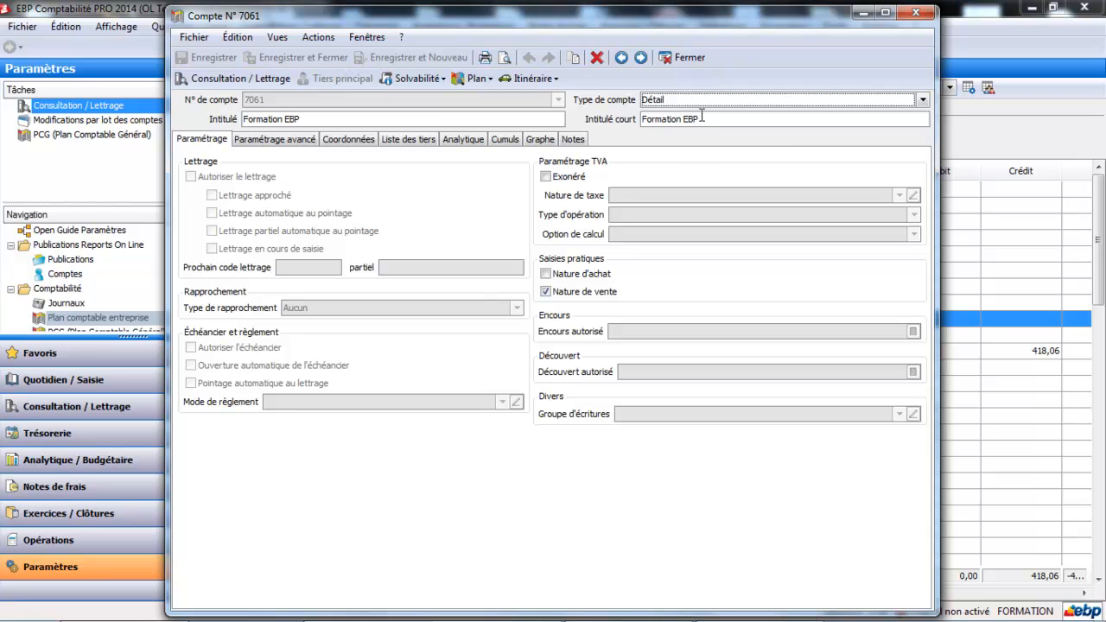
click(689, 58)
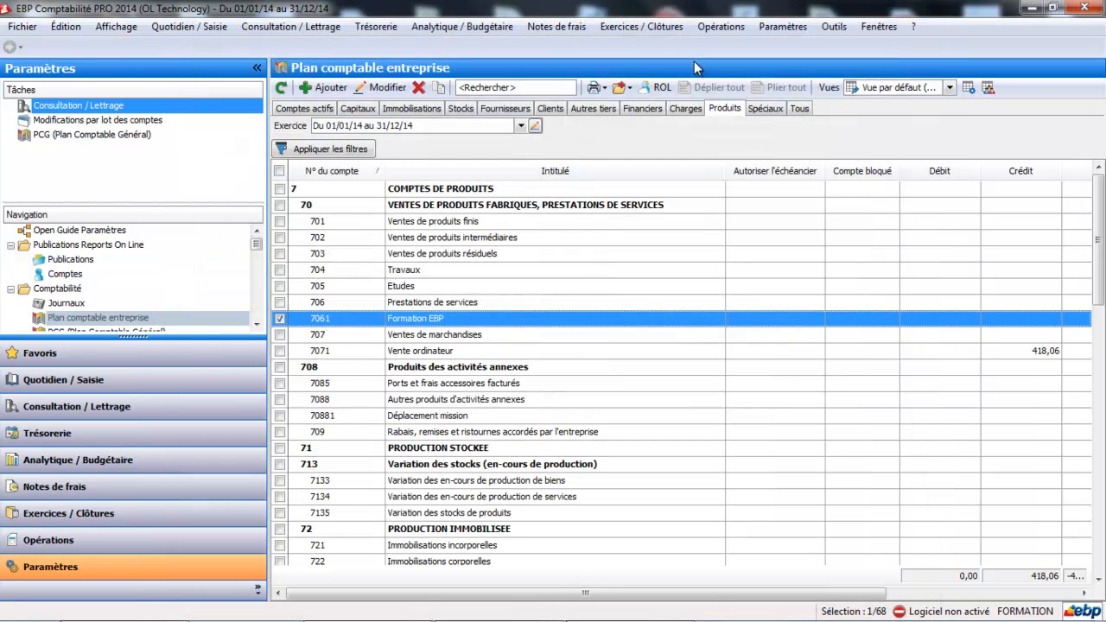
Step: Search the other third-party accounts for 44571 and open account 445711, TVA collectée 20%Débits
click(511, 87)
click(612, 109)
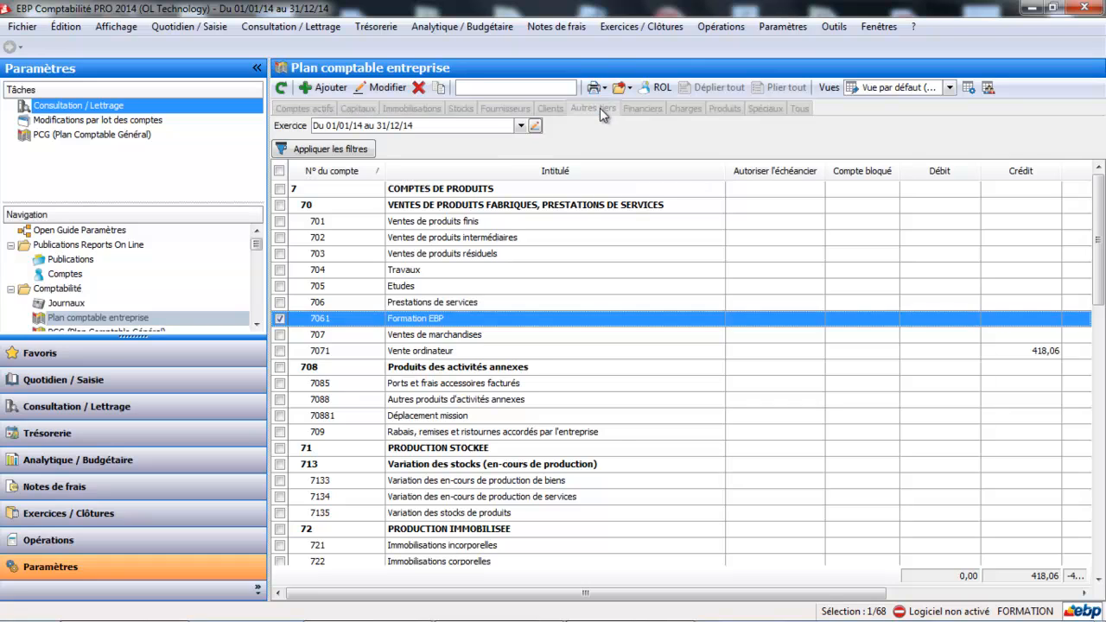
click(525, 88)
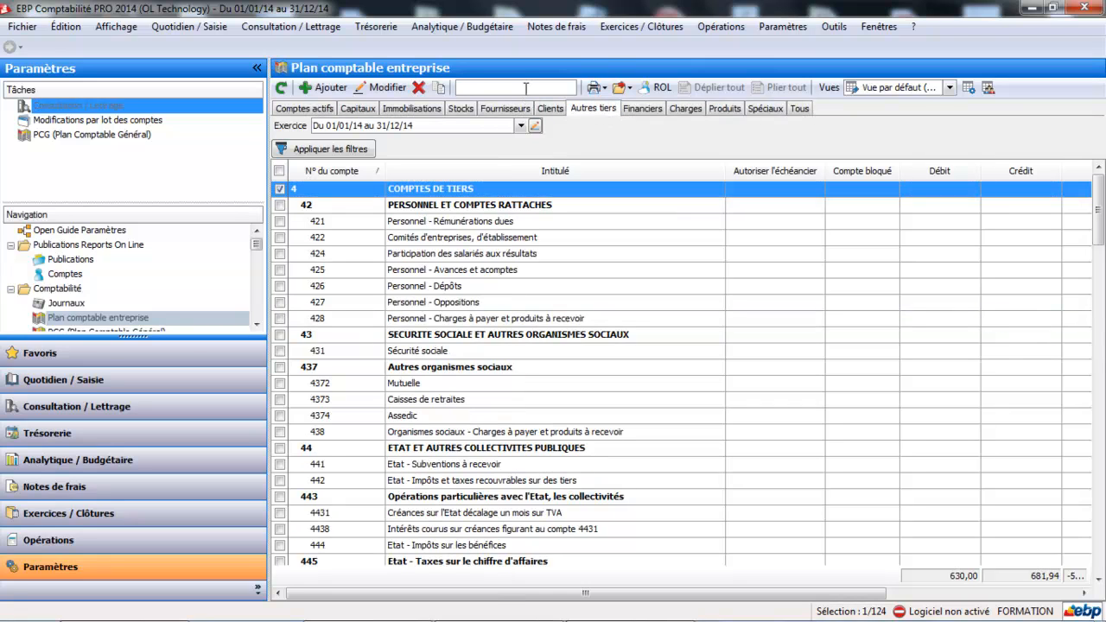
text(44571)
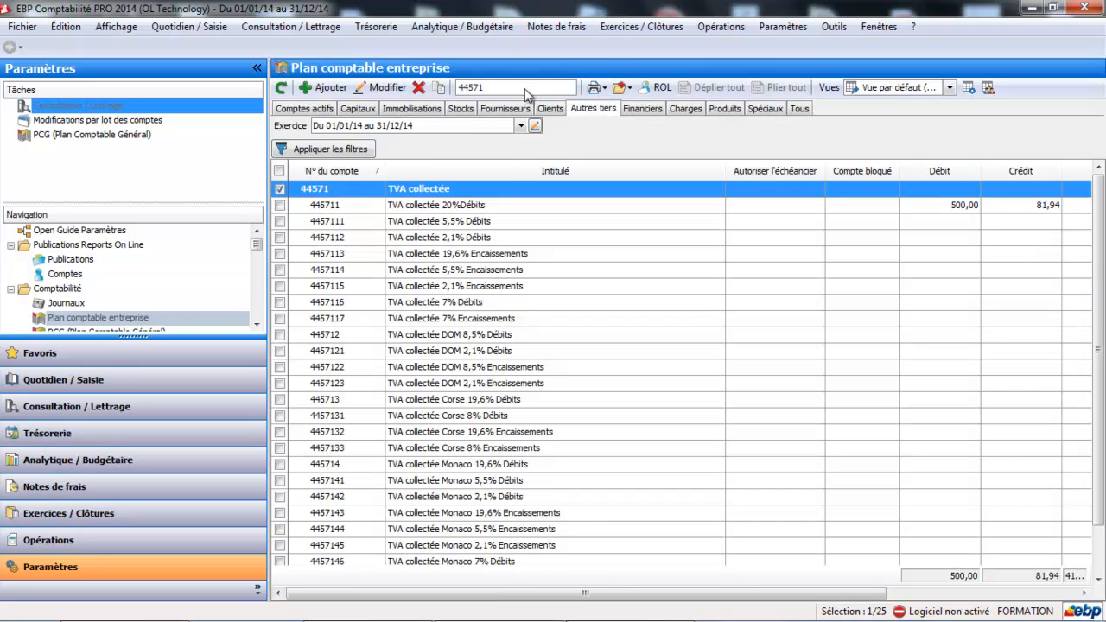
double_click(447, 215)
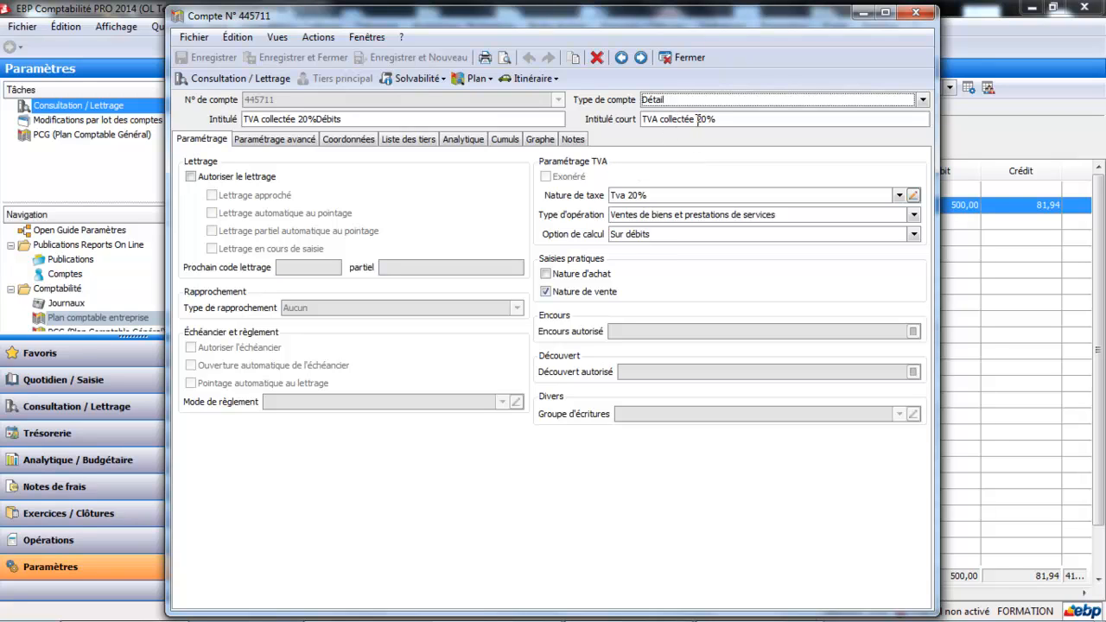
Step: Change the short title of account 445711 to read "vente" between "TVA" and "20%", and save and close the record
click(697, 118)
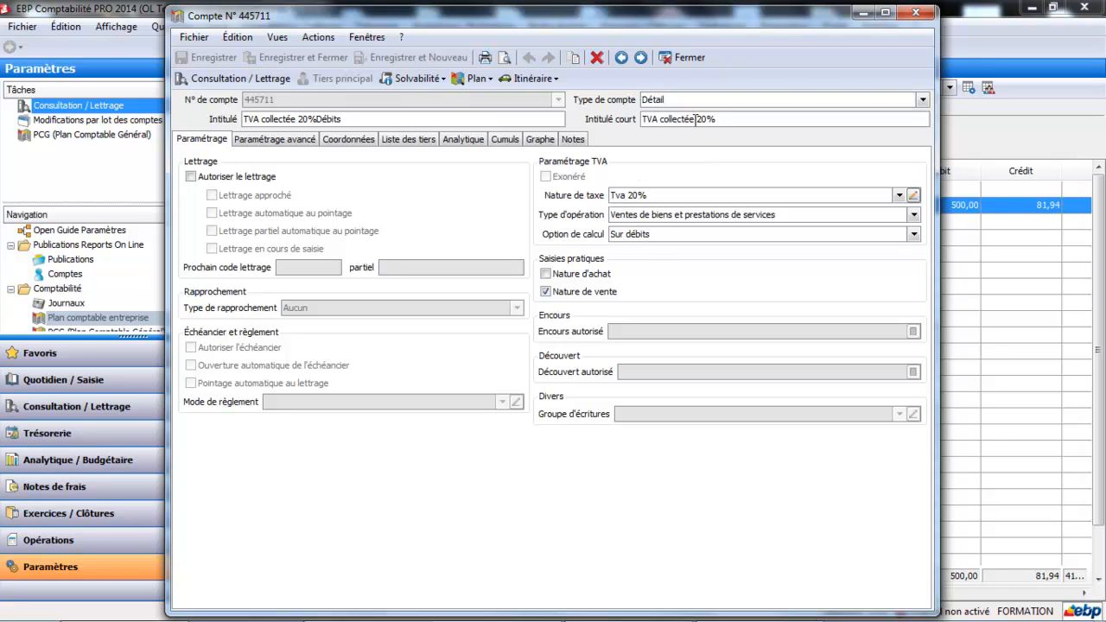
key(BackSpace)
key(BackSpace)
key(BackSpace)
key(BackSpace)
key(BackSpace)
key(BackSpace)
key(BackSpace)
key(BackSpace)
key(BackSpace)
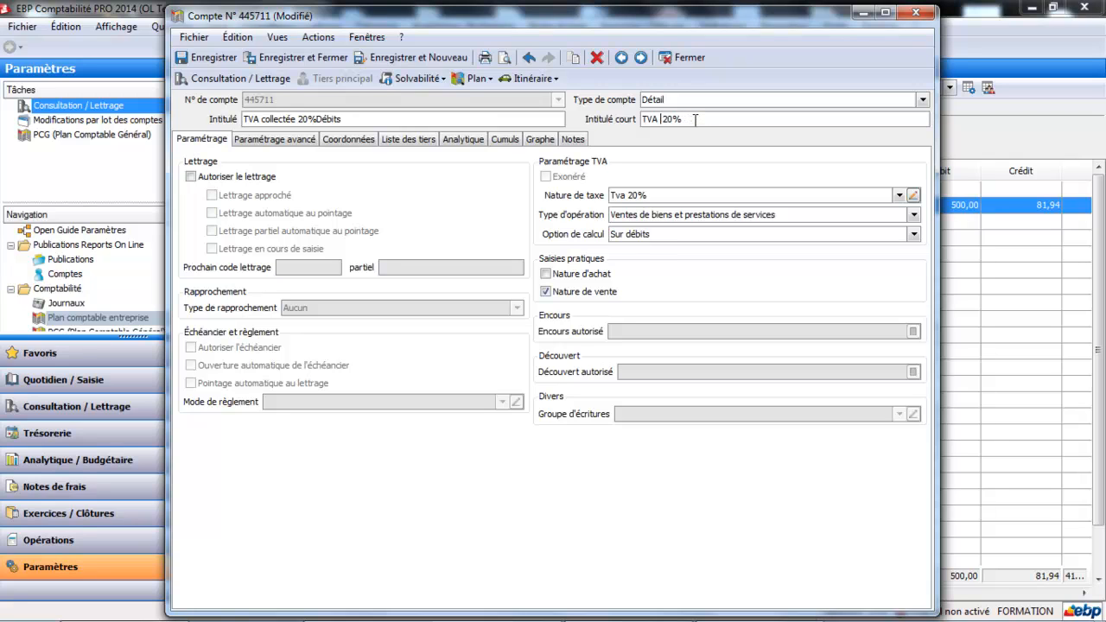
text(VENTE)
key(BackSpace)
key(BackSpace)
key(BackSpace)
key(BackSpace)
key(BackSpace)
text(vente)
click(326, 58)
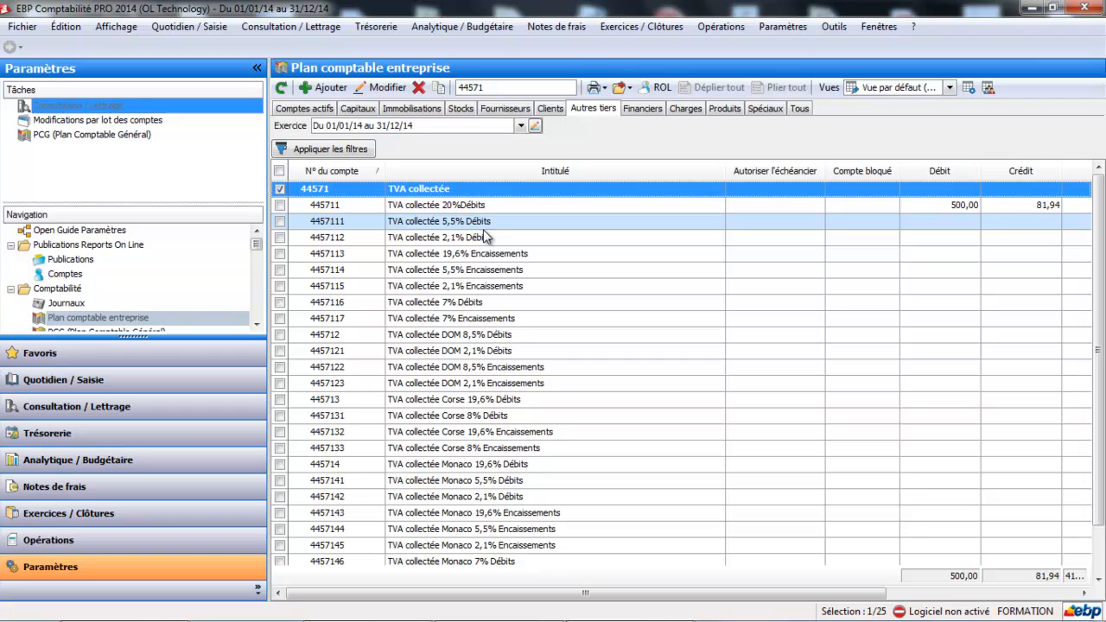
Step: Find account 5121, Banque principale, by searching the financial accounts for 512, and save its short title as "BNP"
click(641, 108)
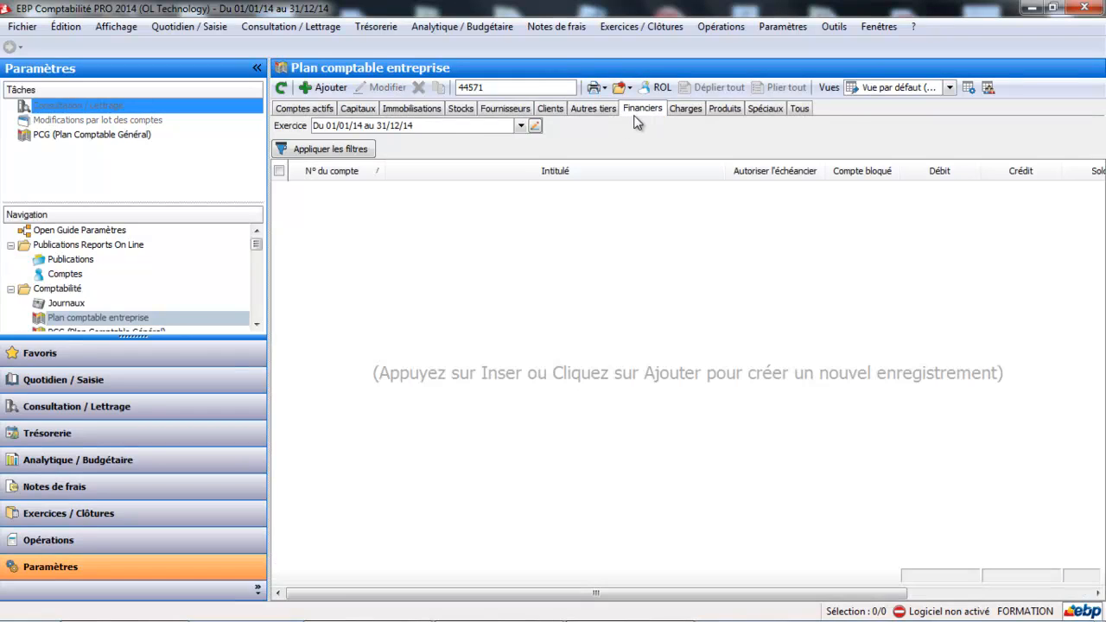
double_click(489, 87)
text(512)
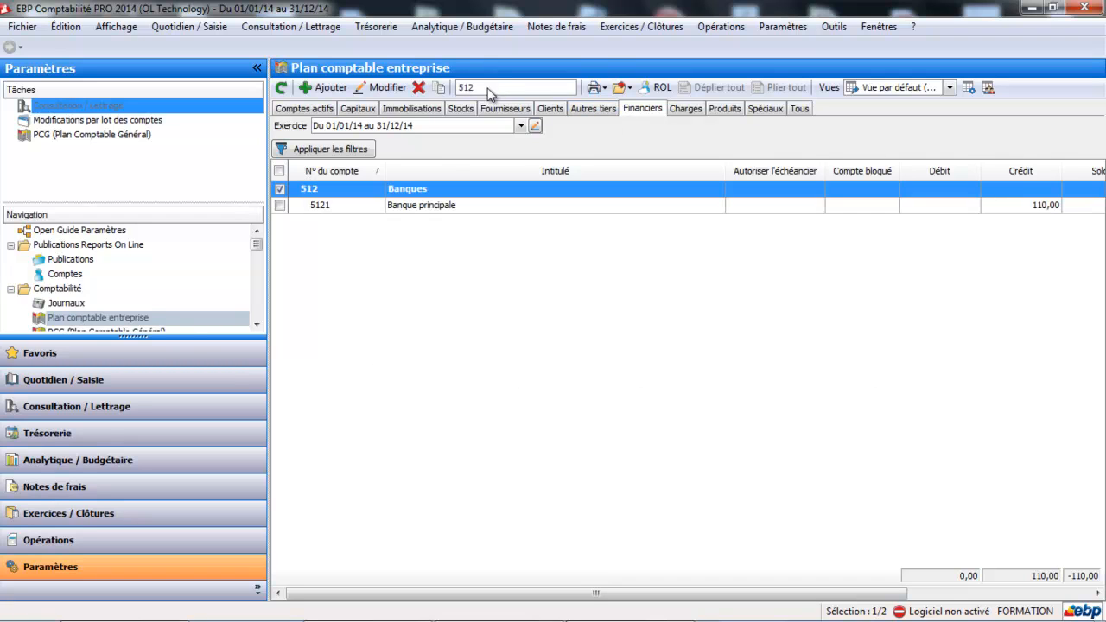
double_click(421, 212)
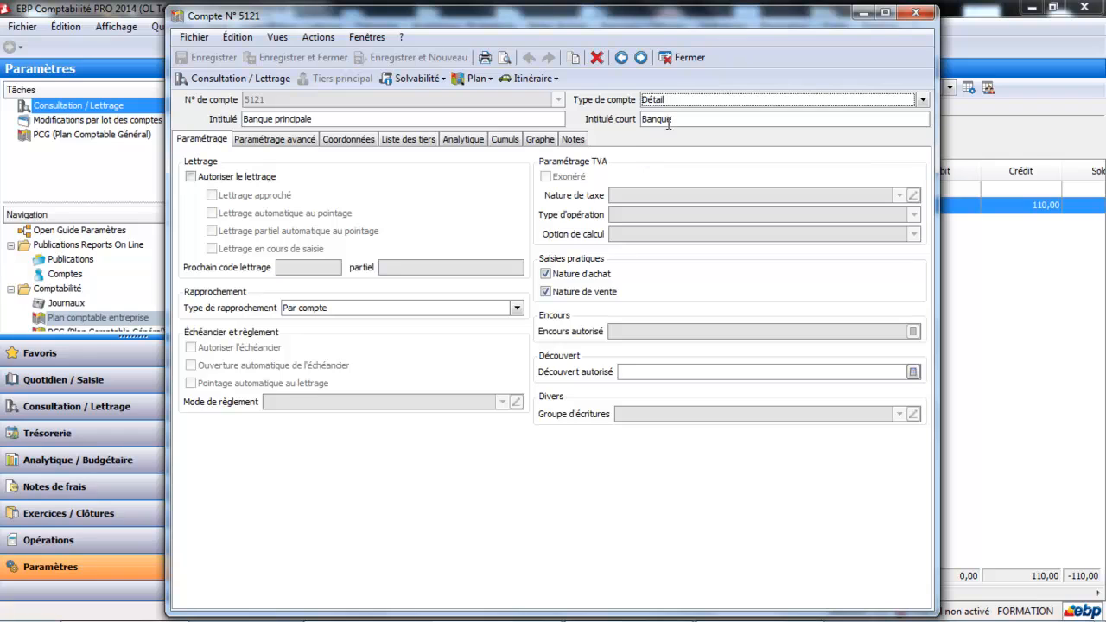
double_click(673, 121)
key(BackSpace)
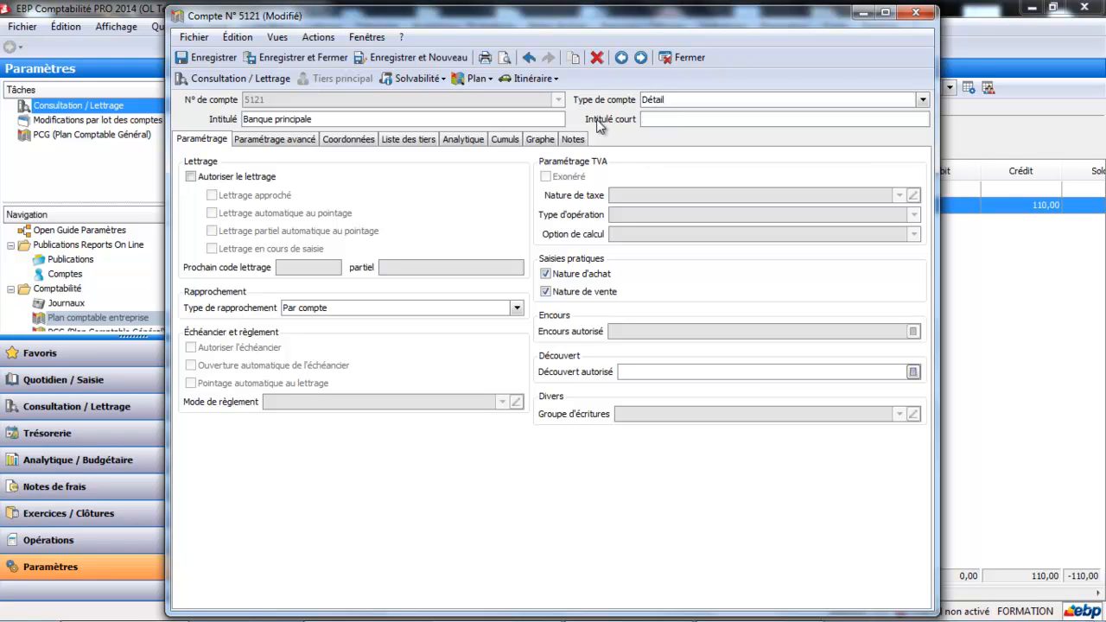
text(BNP)
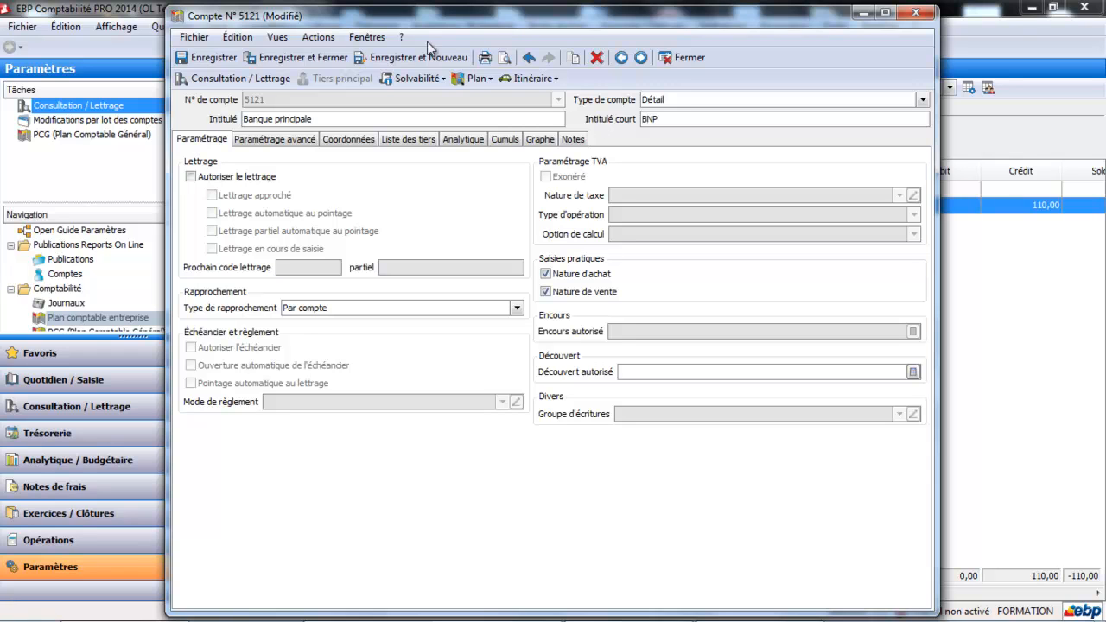
click(314, 59)
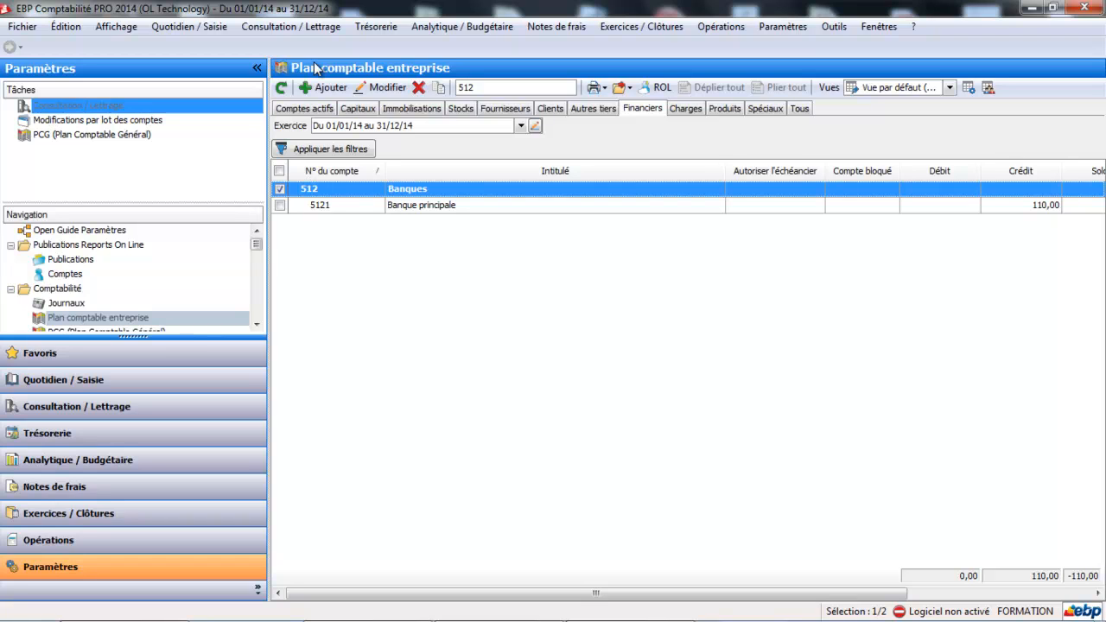
Step: Start a new purchase invoice (Facture d'achat) from the list of Saisie pratique entries under Quotidien / Saisie
click(98, 317)
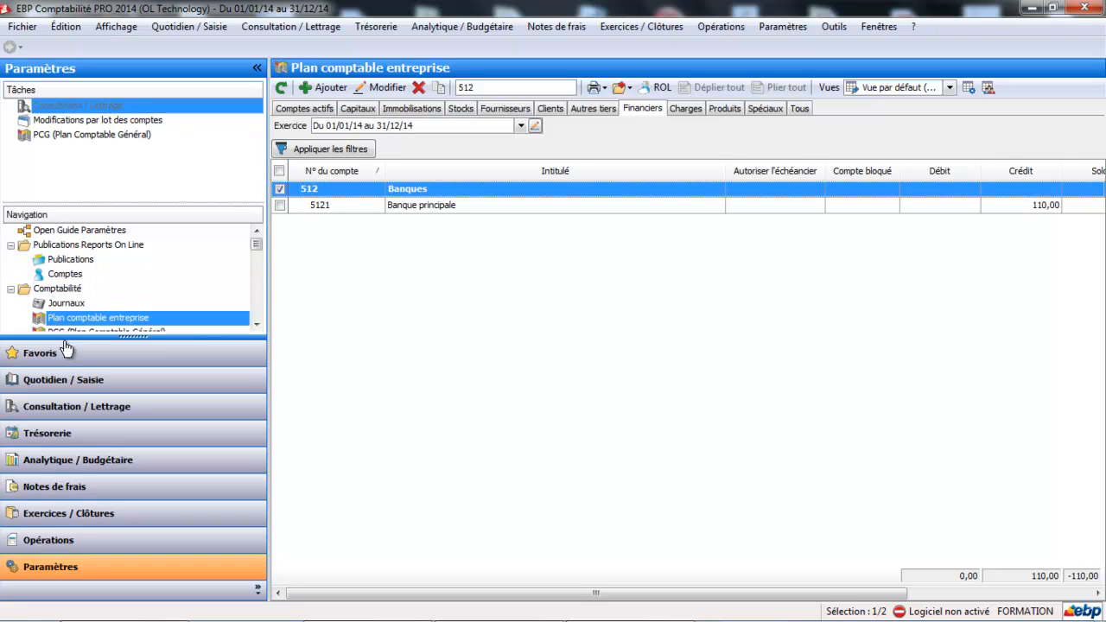
click(89, 383)
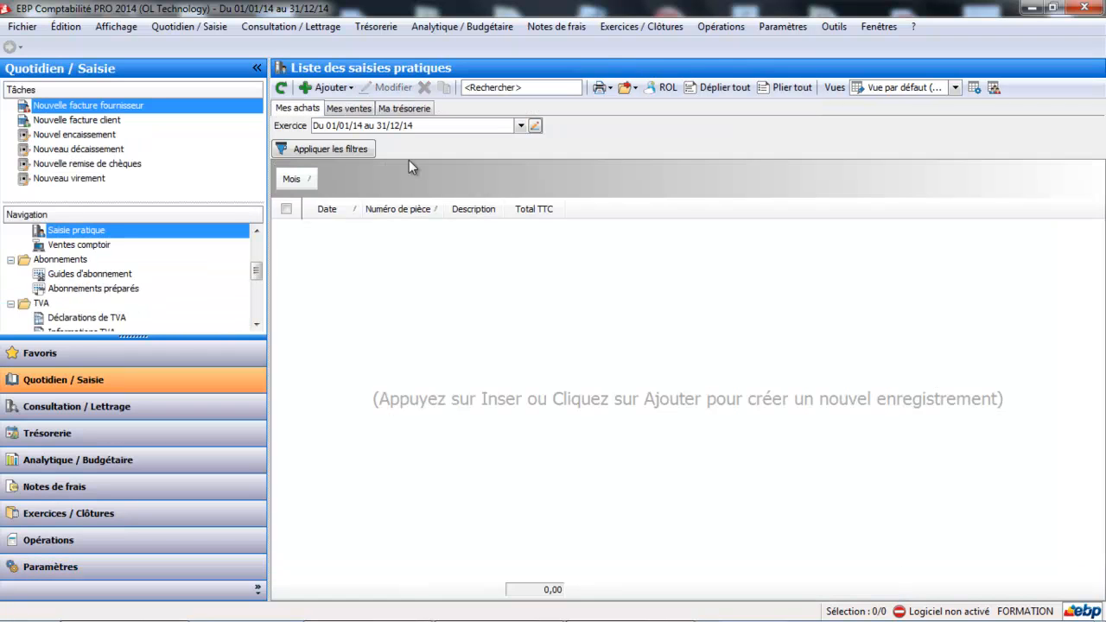
click(328, 88)
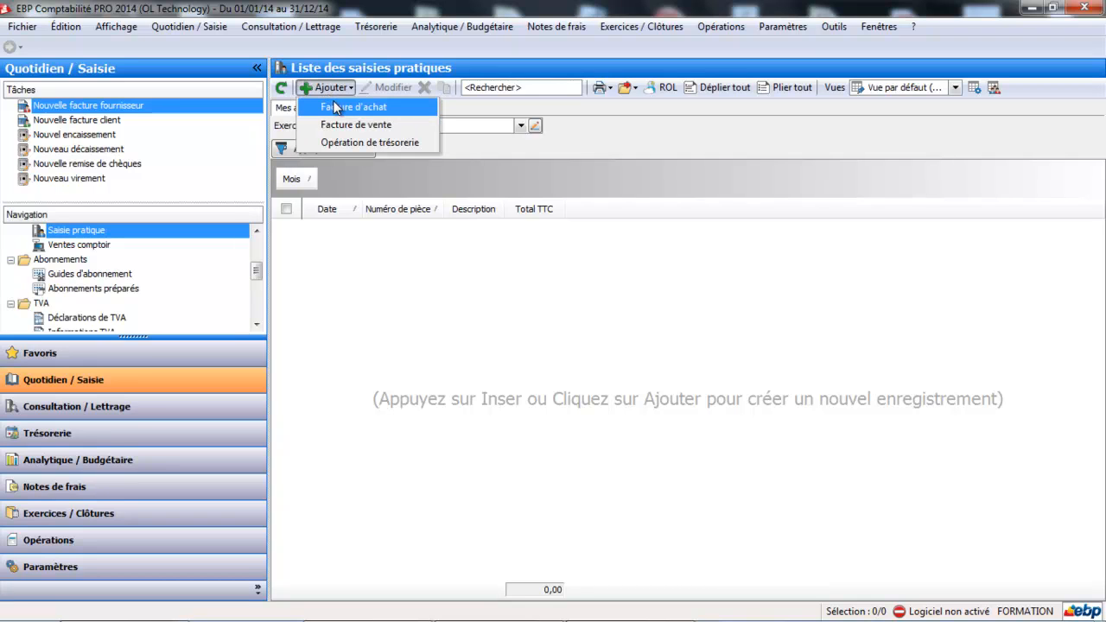
click(336, 106)
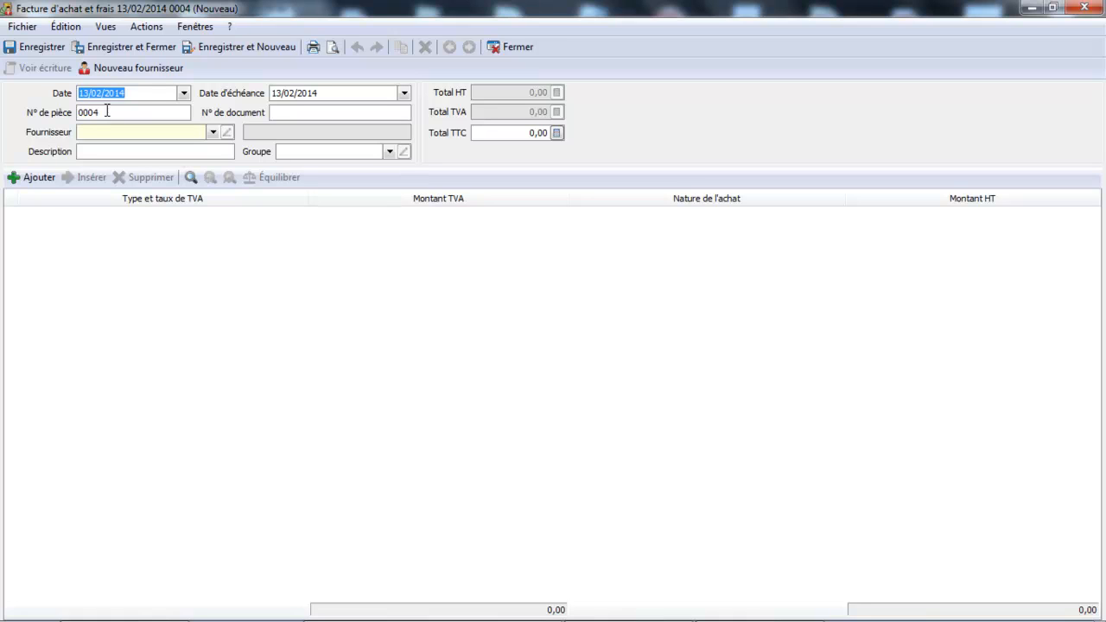
Step: Assign supplier SFR to the purchase invoice and set its Total TTC to 50
click(313, 111)
text(SFR)
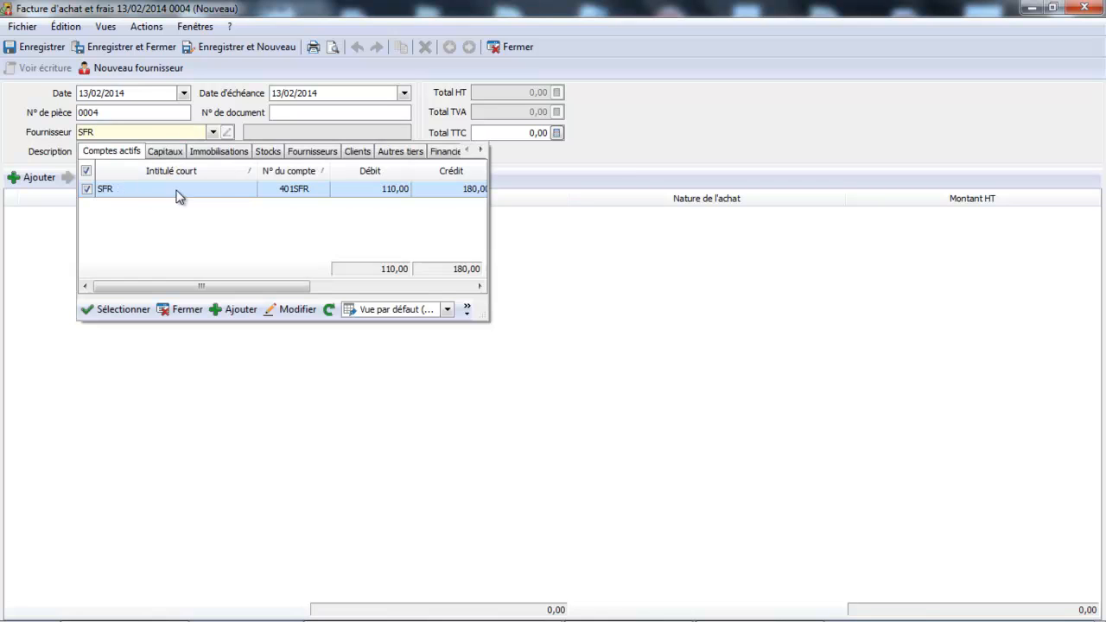
double_click(229, 189)
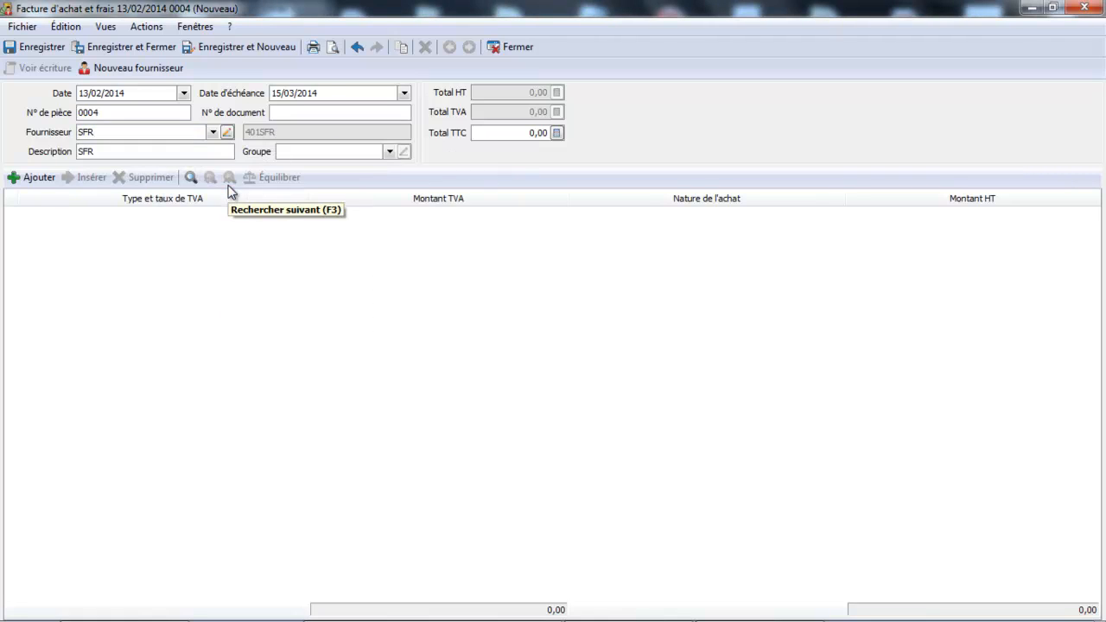
click(518, 133)
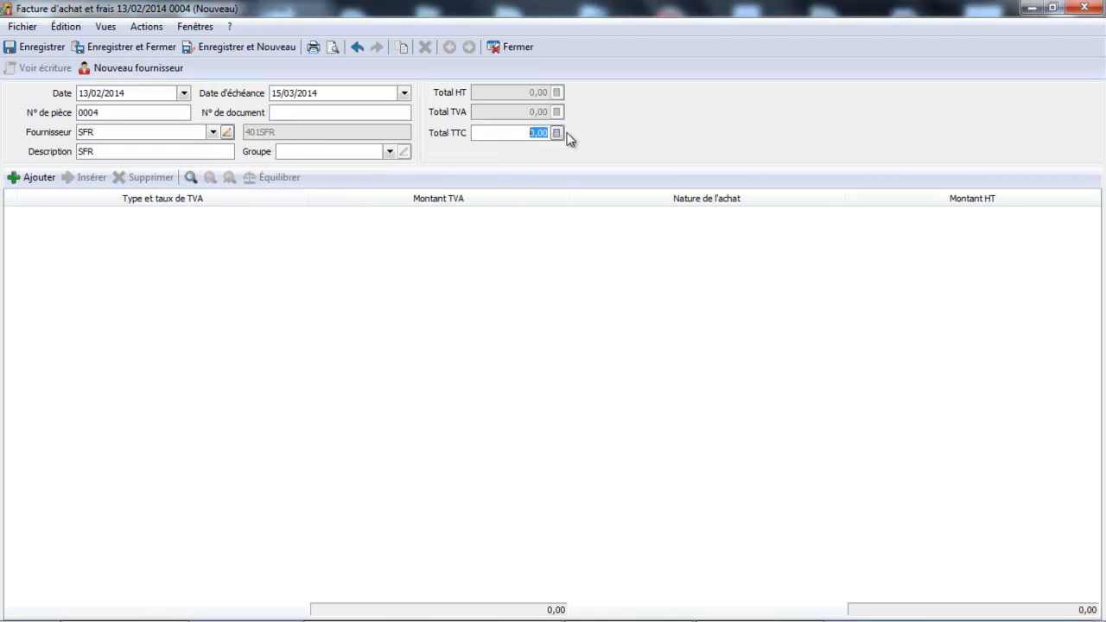
text(50)
key(Tab)
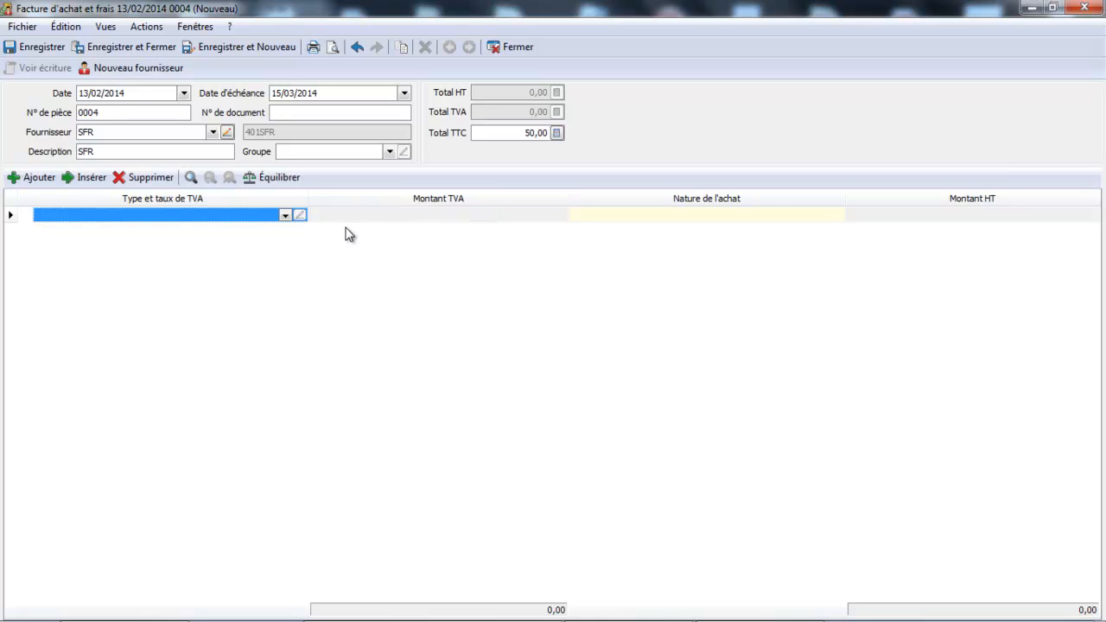
Step: Set the VAT type of the purchase invoice line to TVA 20%, account 445661
click(285, 215)
click(284, 215)
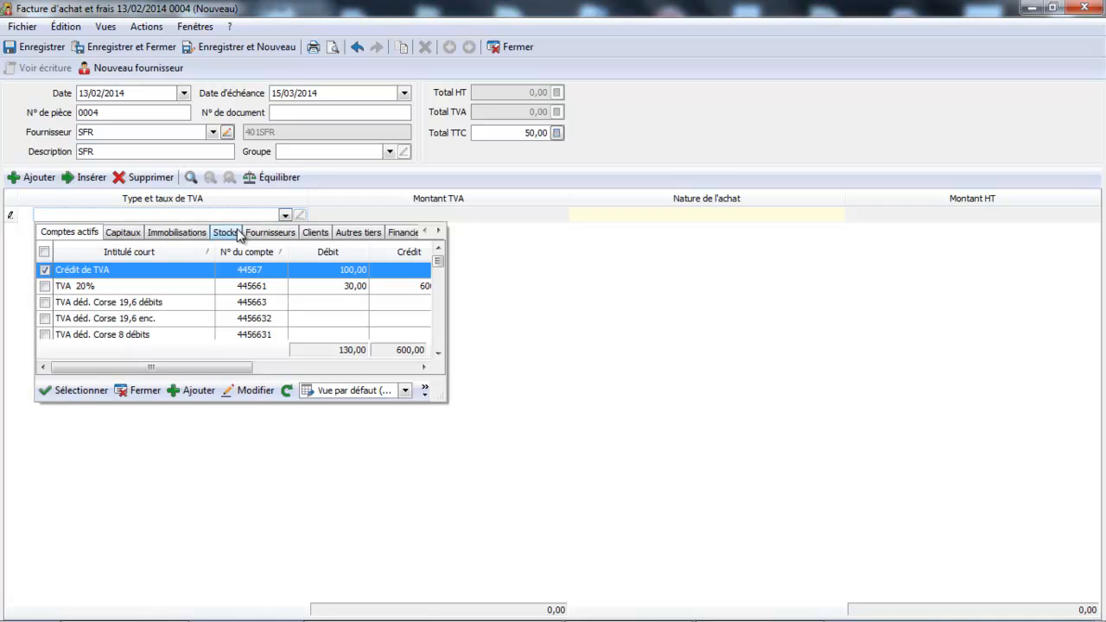
click(111, 285)
double_click(112, 285)
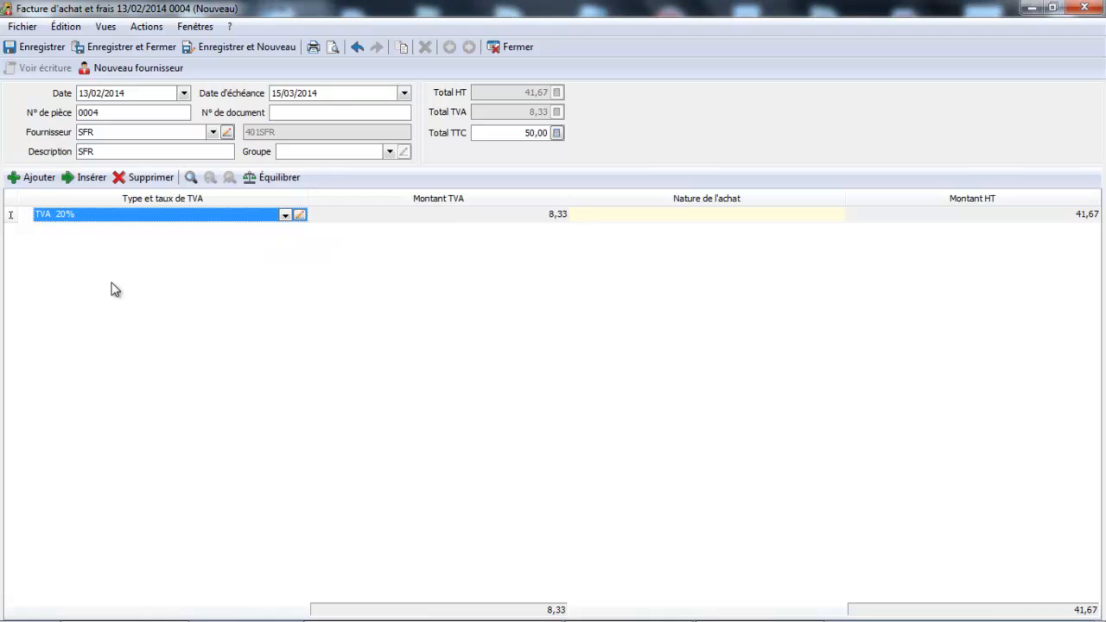
Step: Set the line's nature of purchase to Frais portable SFR by searching for "FRAIS", and save and close the invoice
click(701, 216)
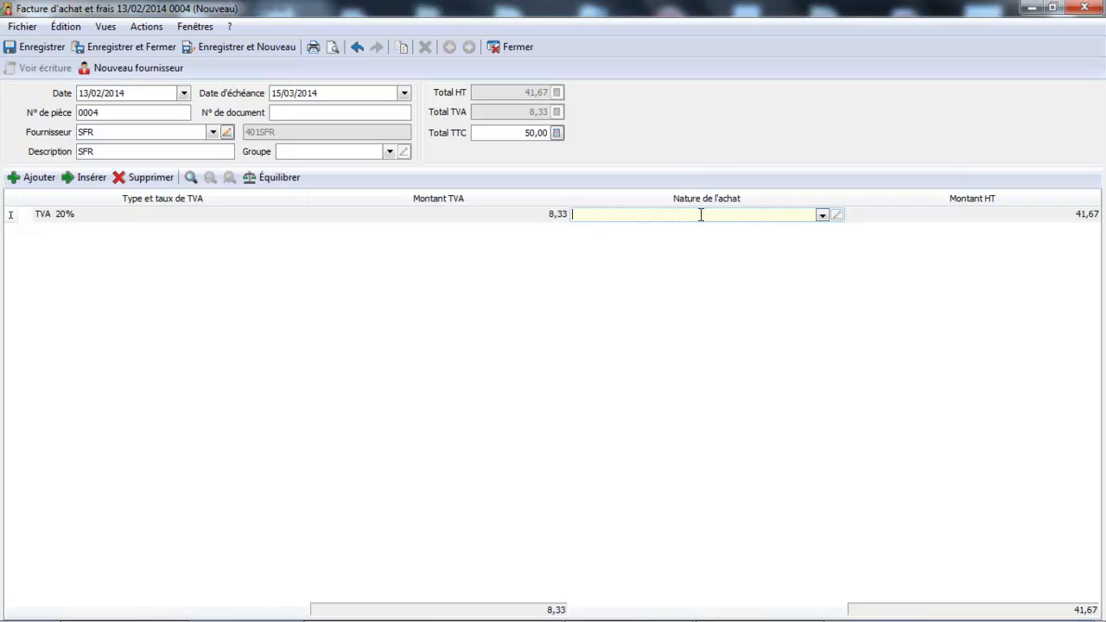
text(T)
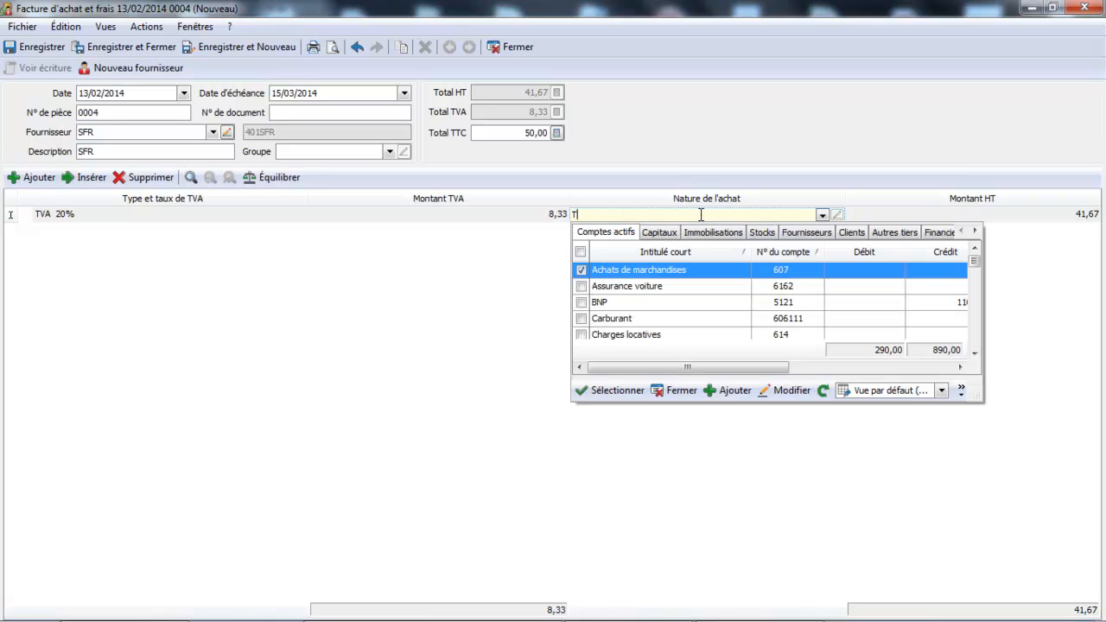
key(BackSpace)
text(FRAIS)
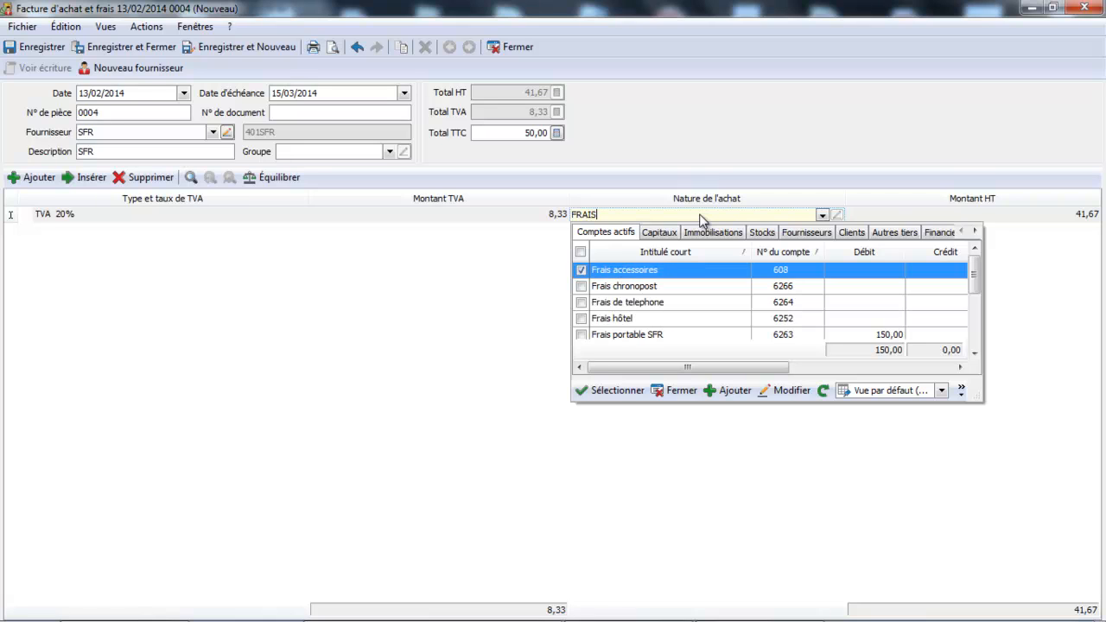
double_click(665, 334)
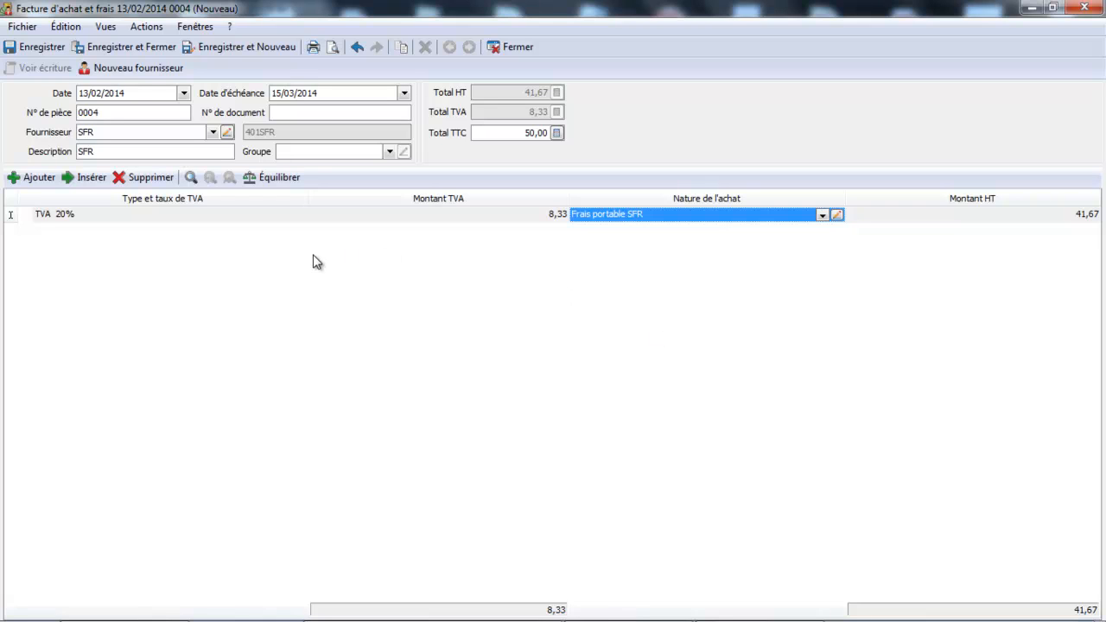
click(158, 51)
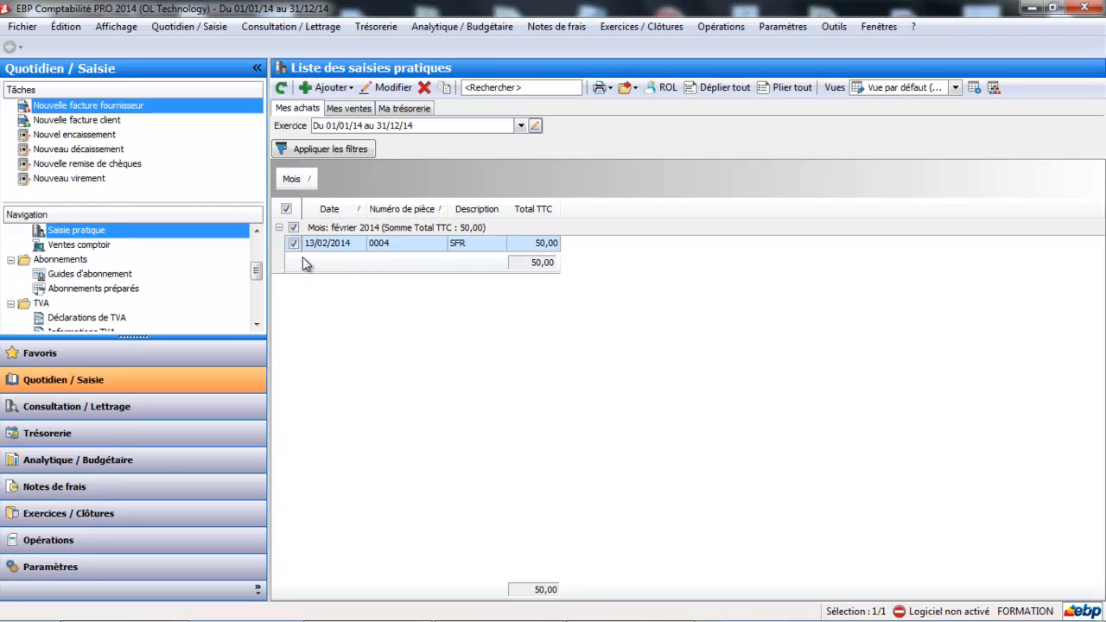
Step: Examine the accounting entry of SFR invoice 0004 in the AC purchase journal for février 2014 and close the journal
drag(259, 272, 256, 251)
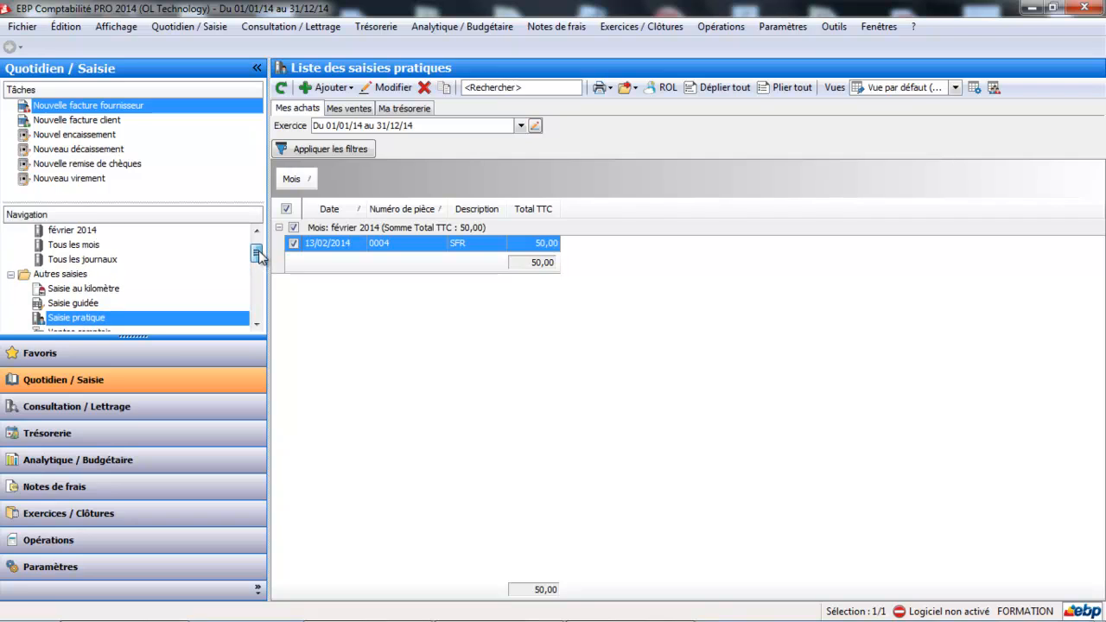
click(104, 231)
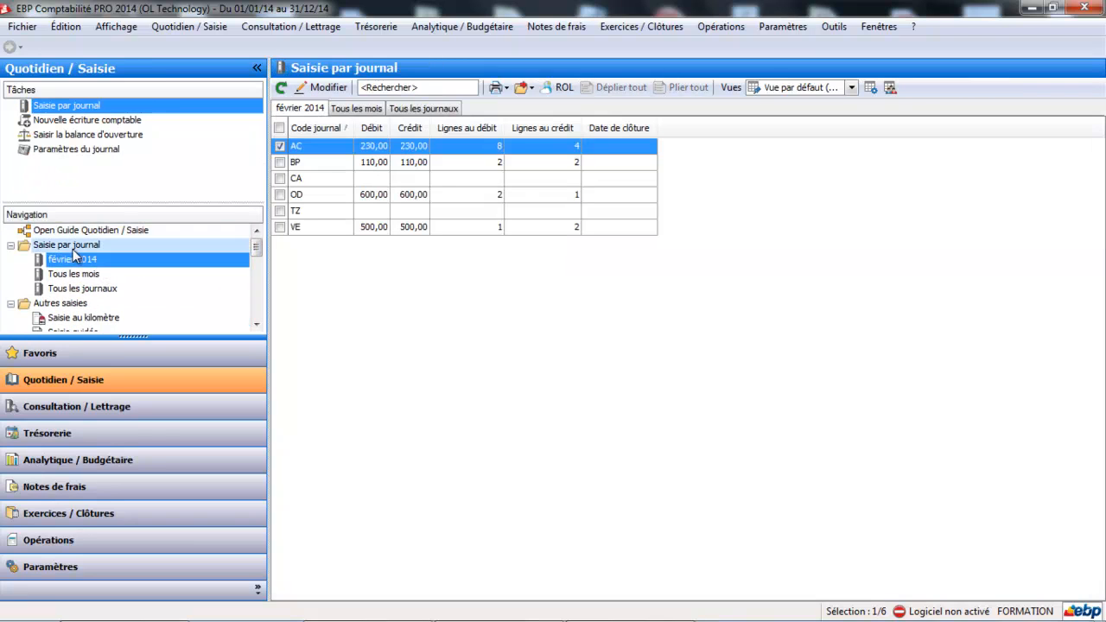
double_click(332, 147)
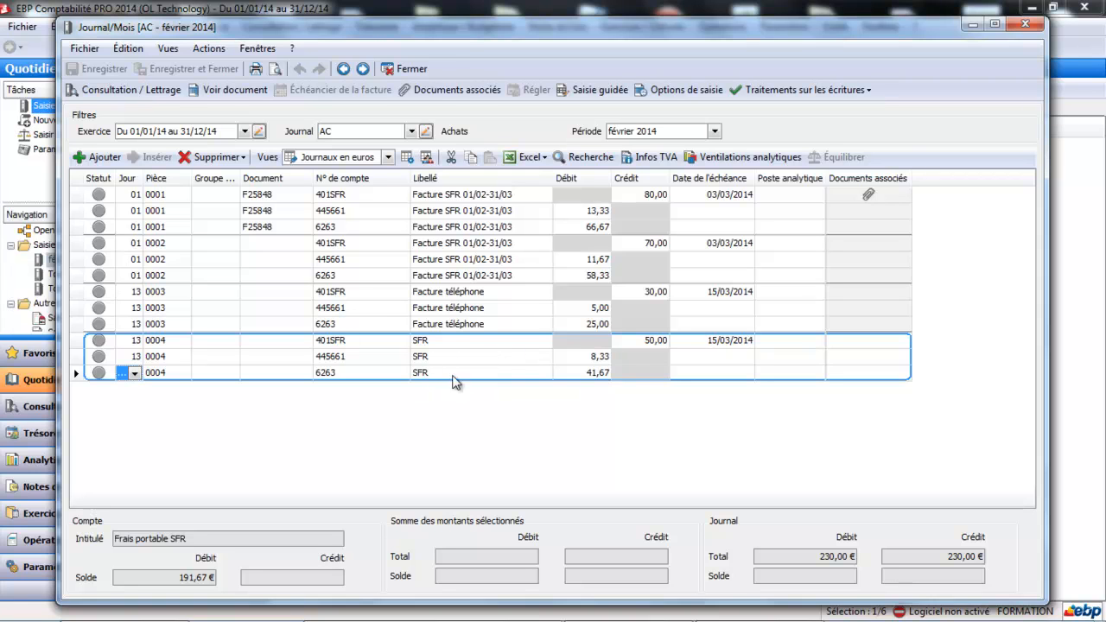
click(409, 68)
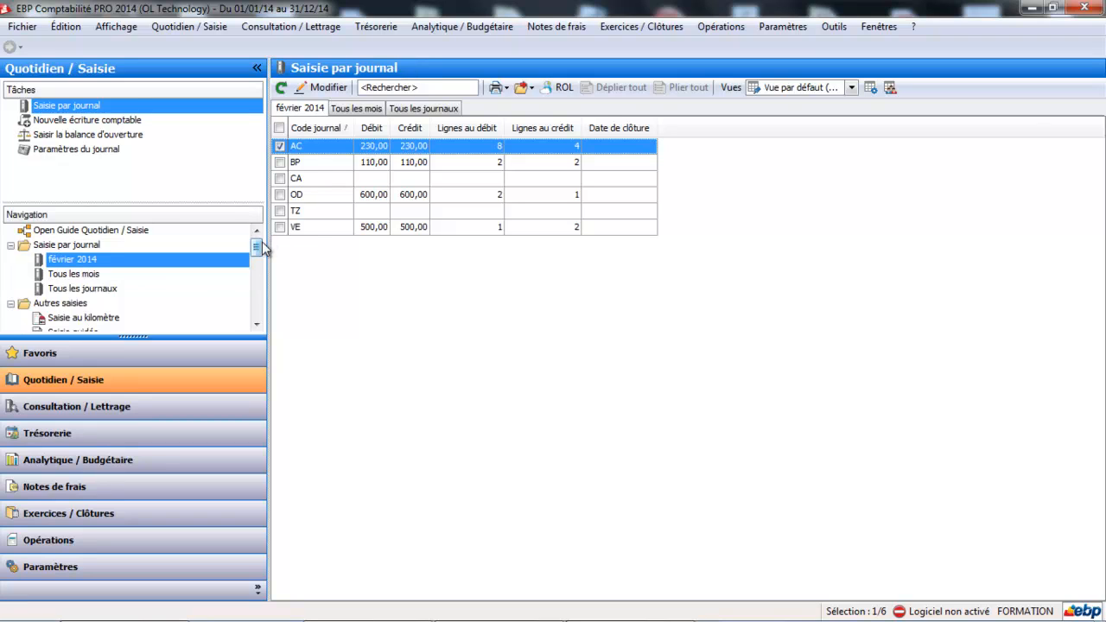
Step: Return to the Saisie pratique list and start a new sales invoice (Facture de vente) from the sales entries
drag(256, 251, 258, 263)
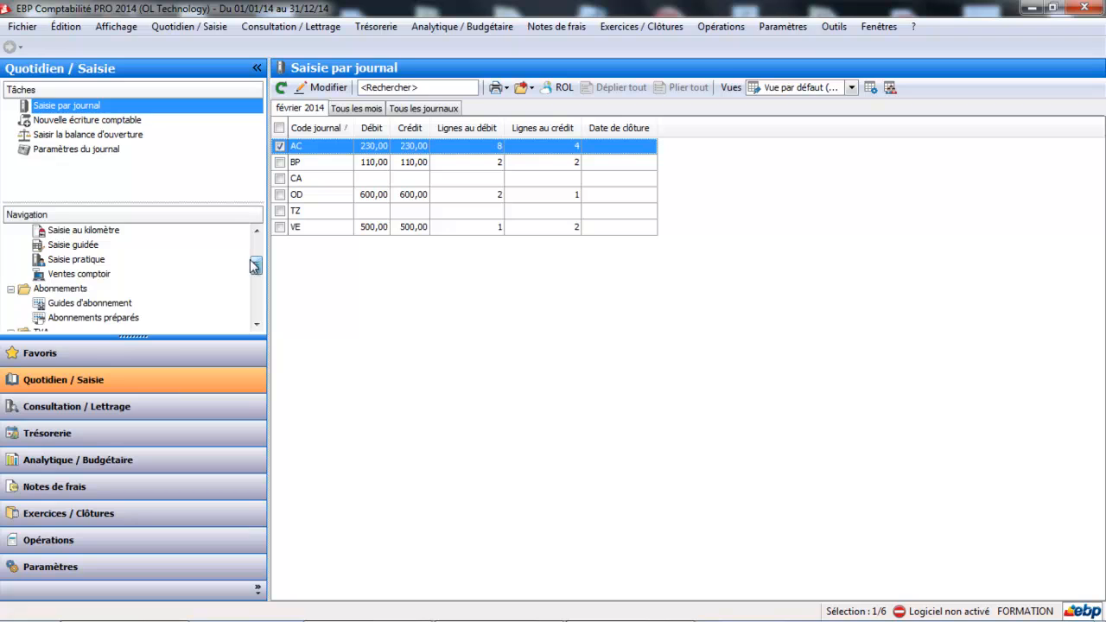
click(104, 262)
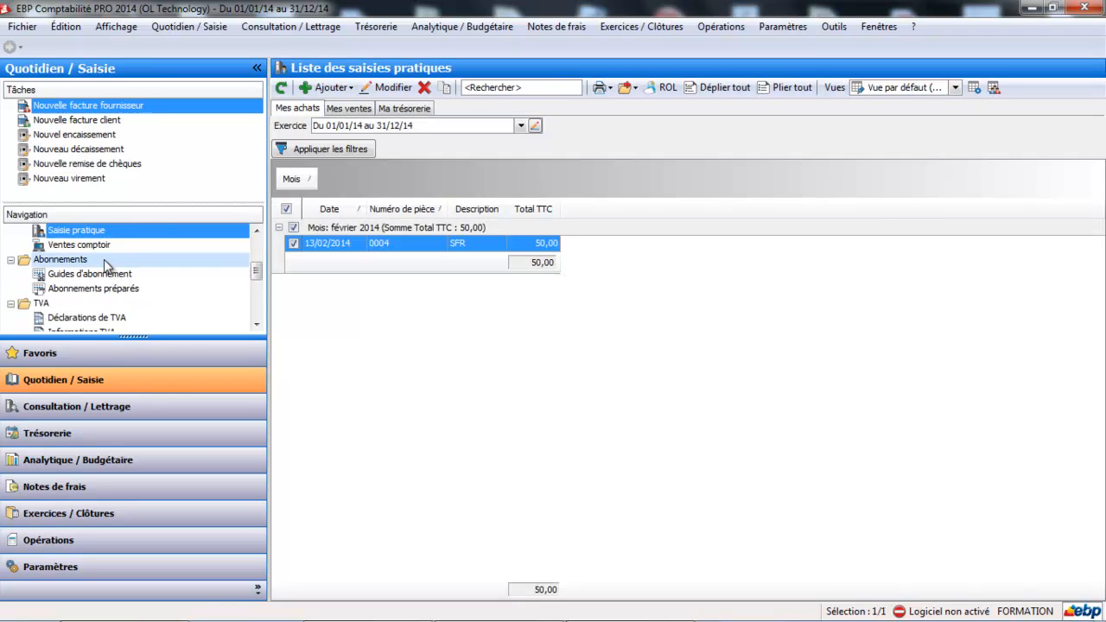
click(349, 108)
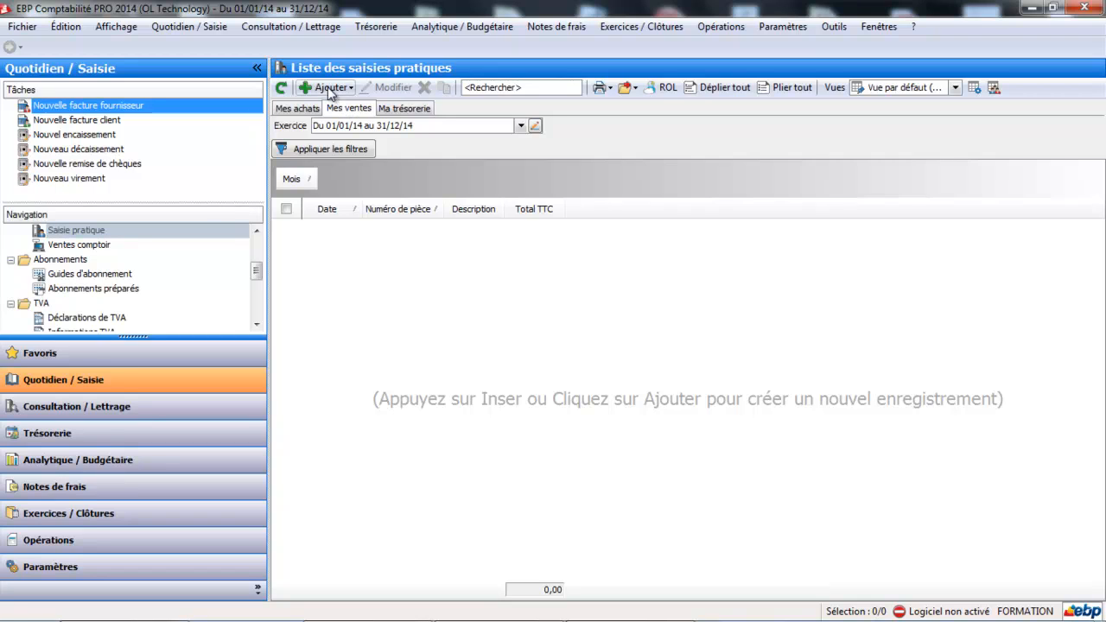
click(328, 87)
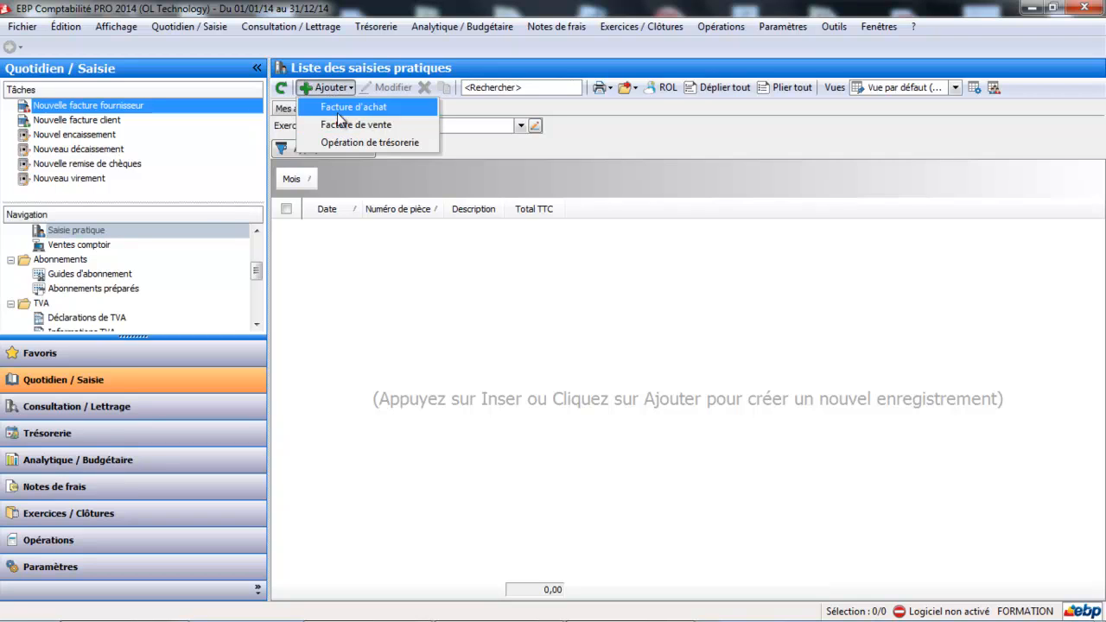
click(340, 123)
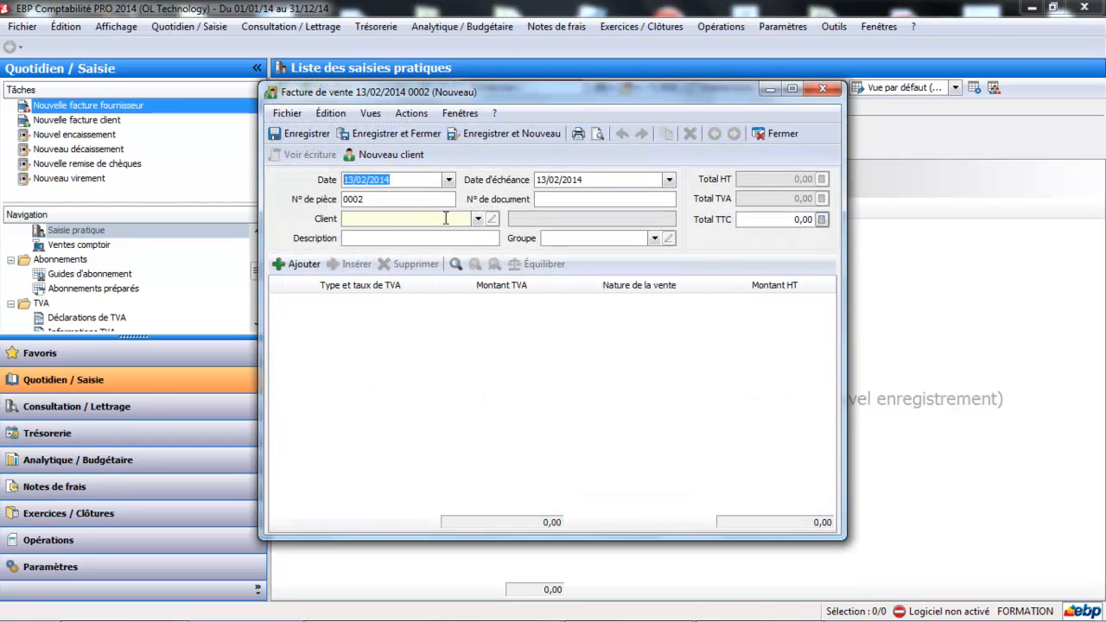
Step: Assign client TOP BUREAU to the sales invoice and set its Total TTC to 500
click(457, 217)
text(TOP)
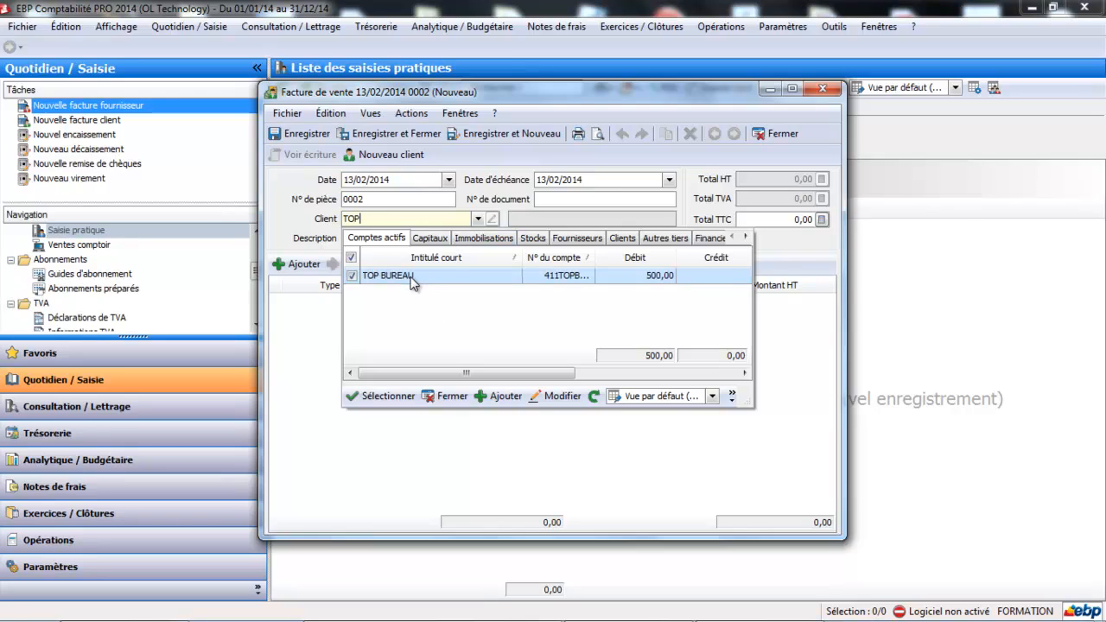
click(412, 277)
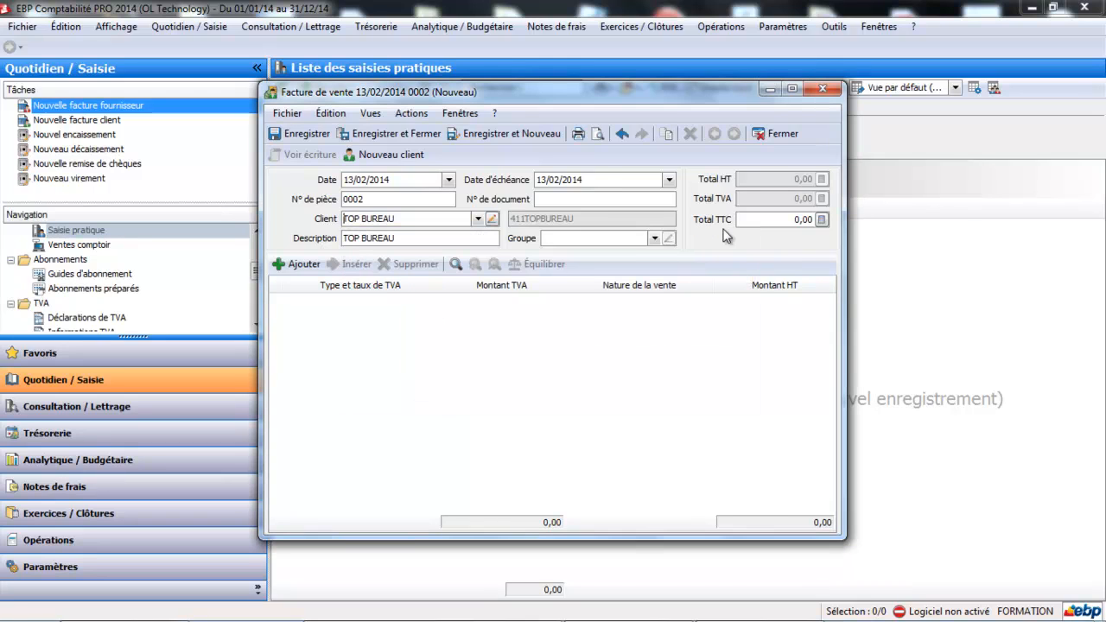
click(753, 220)
text(500)
key(Tab)
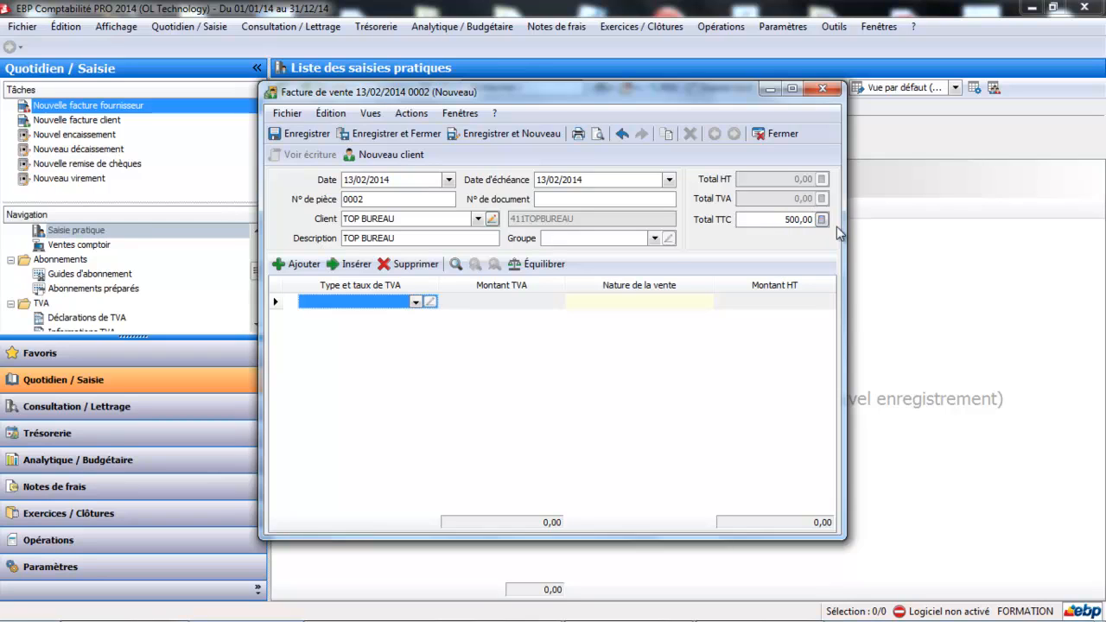
Step: Set the VAT type of the sales invoice line to TVA vente 20%, account 445711
click(416, 302)
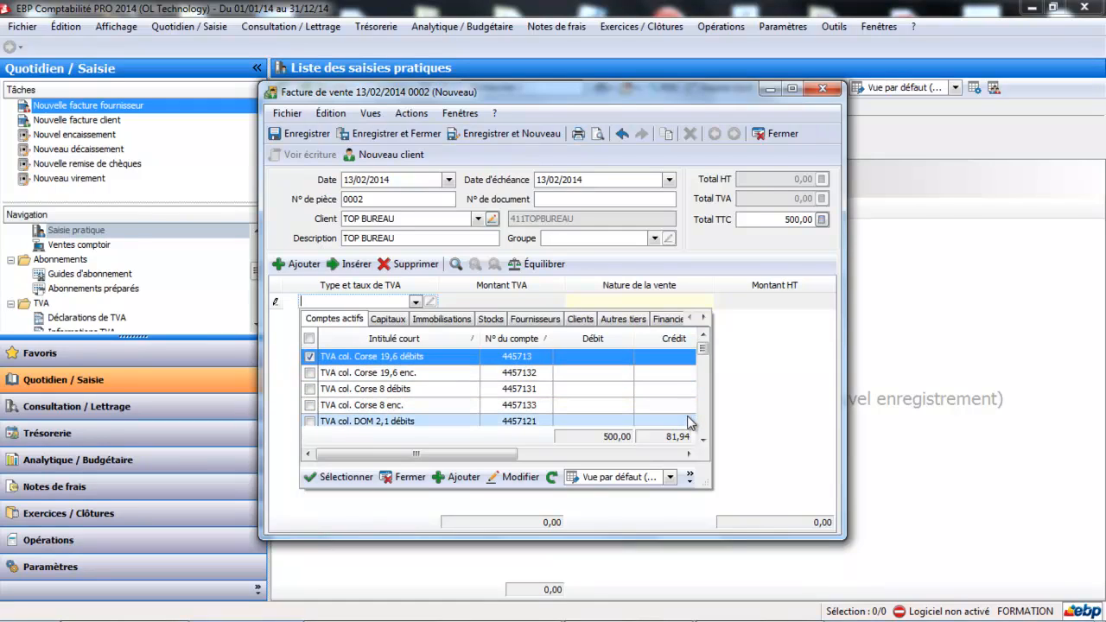
click(704, 439)
click(703, 439)
click(705, 438)
click(705, 438)
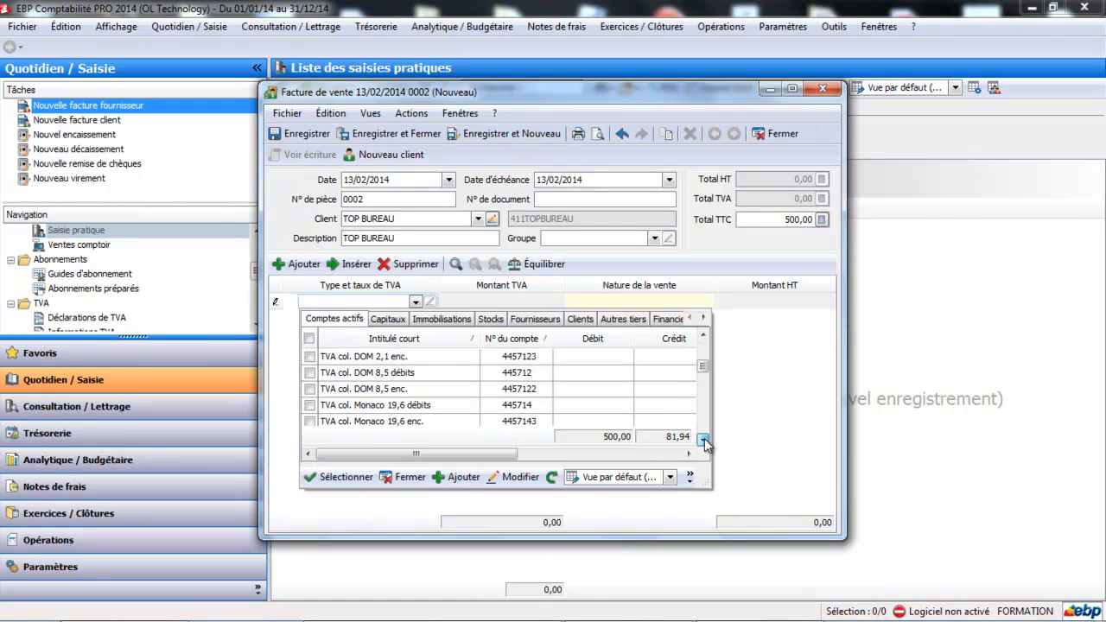
click(705, 438)
click(705, 438)
click(705, 439)
click(705, 439)
click(705, 438)
click(705, 438)
click(704, 438)
click(705, 438)
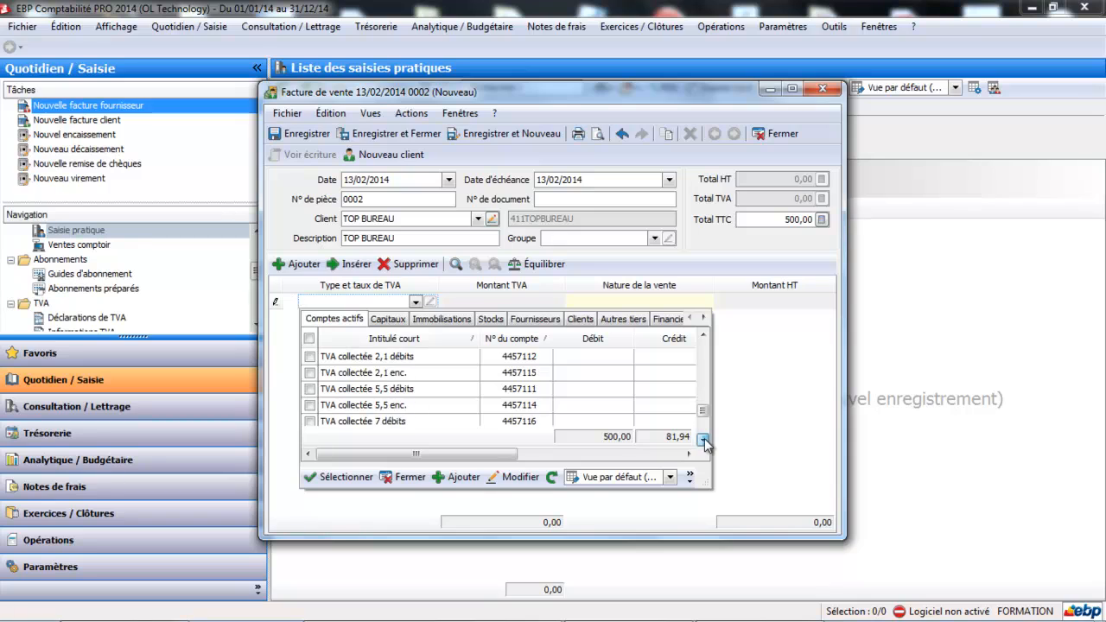
click(704, 438)
click(705, 438)
click(704, 438)
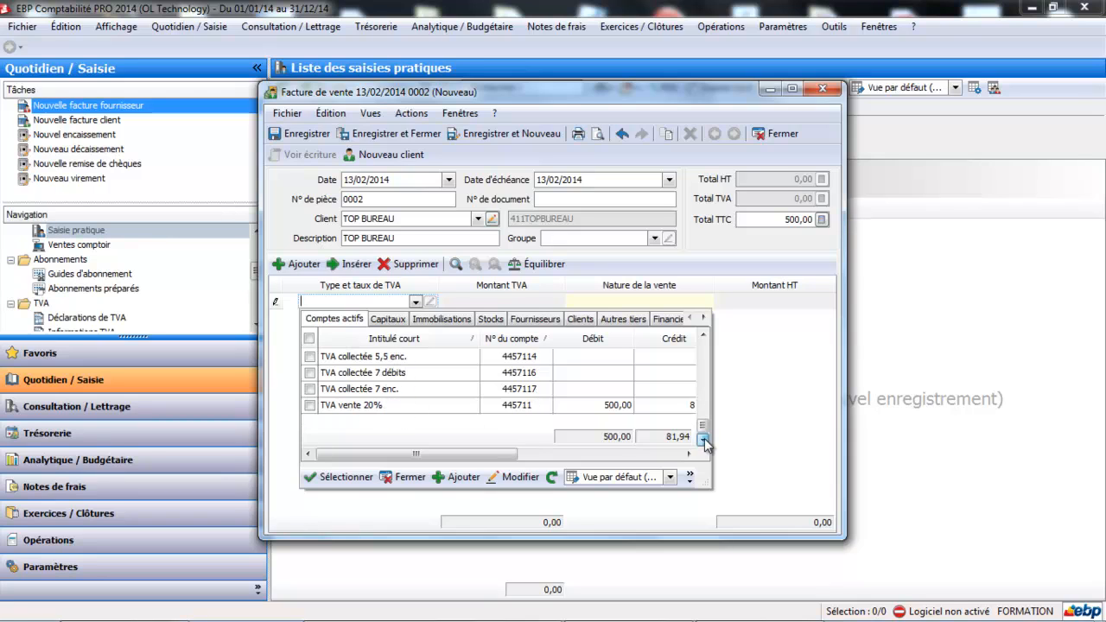
click(381, 405)
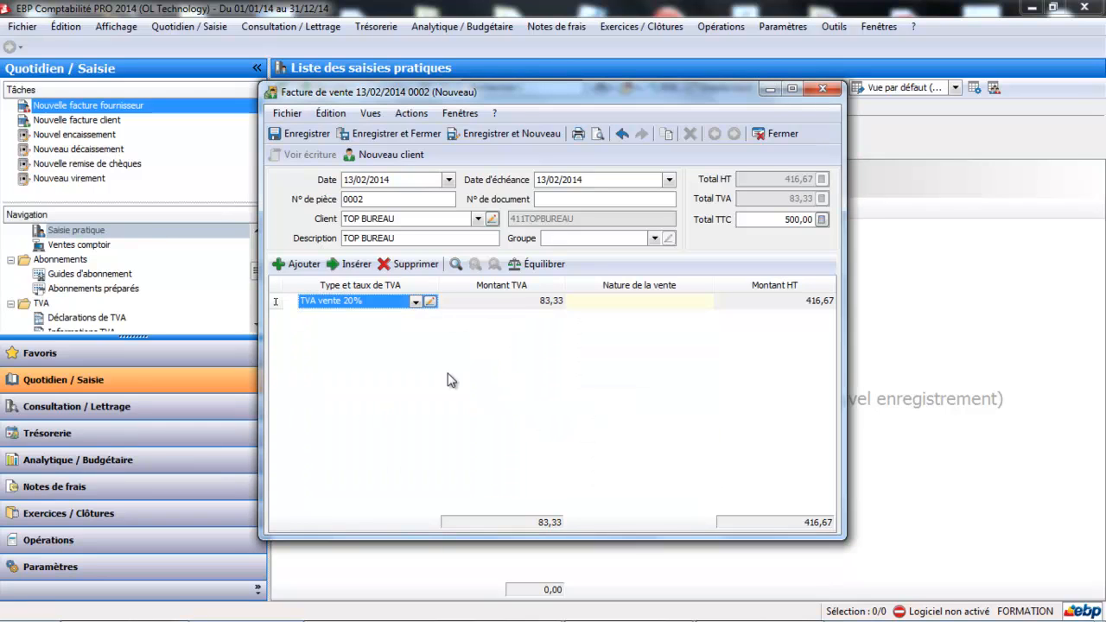
Step: Set the sales invoice line's Nature de la vente to Formation EBP, account 7061, and save and close the invoice
key(Tab)
key(Tab)
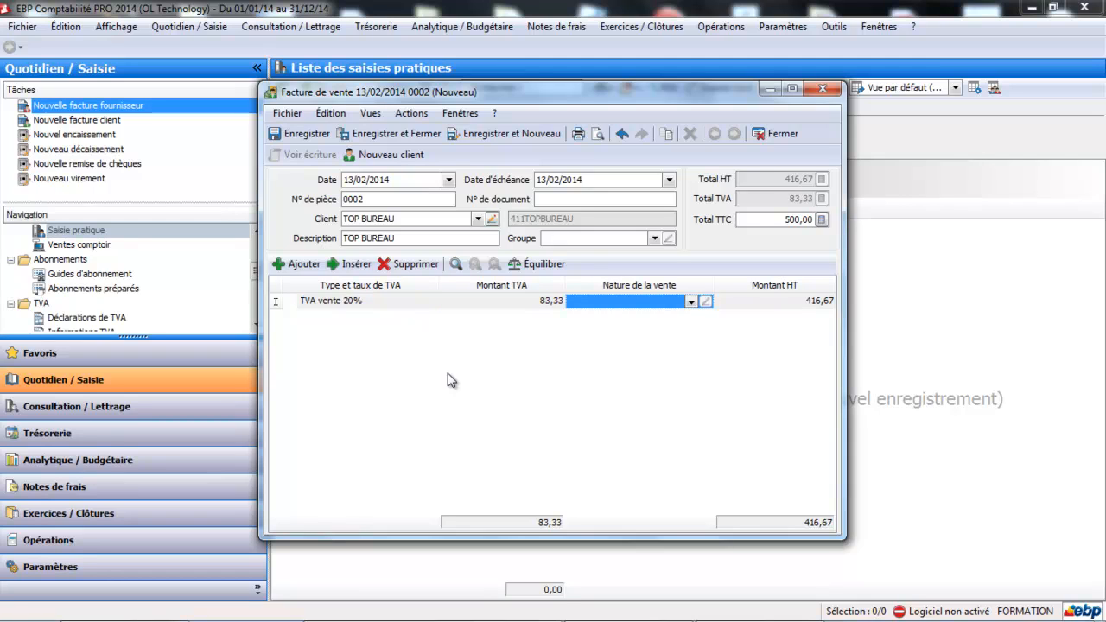
text(F)
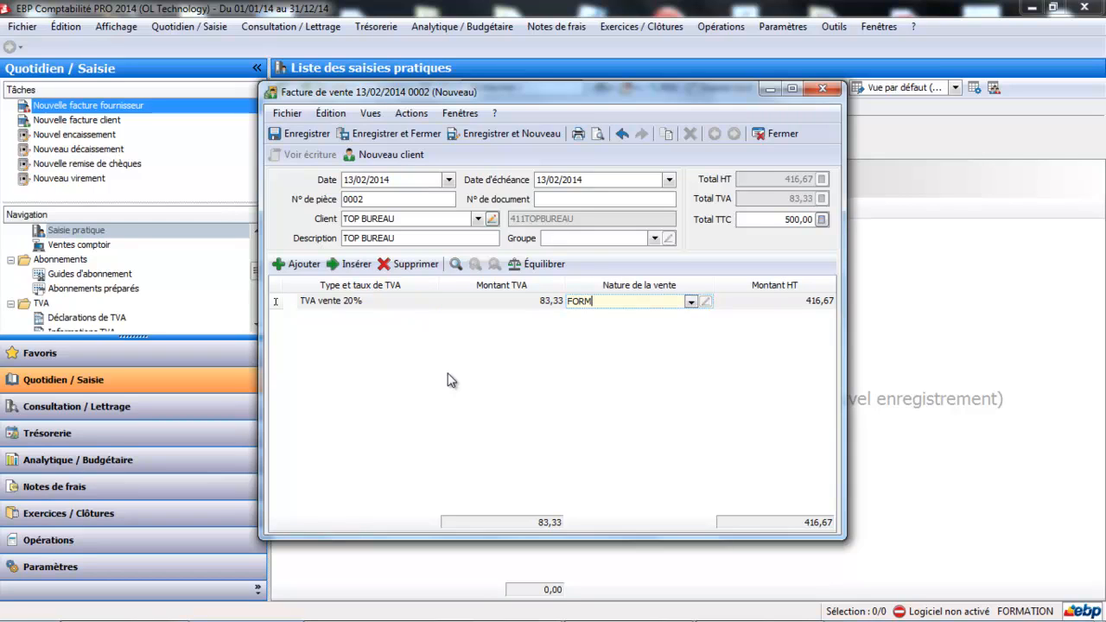
text(ormat)
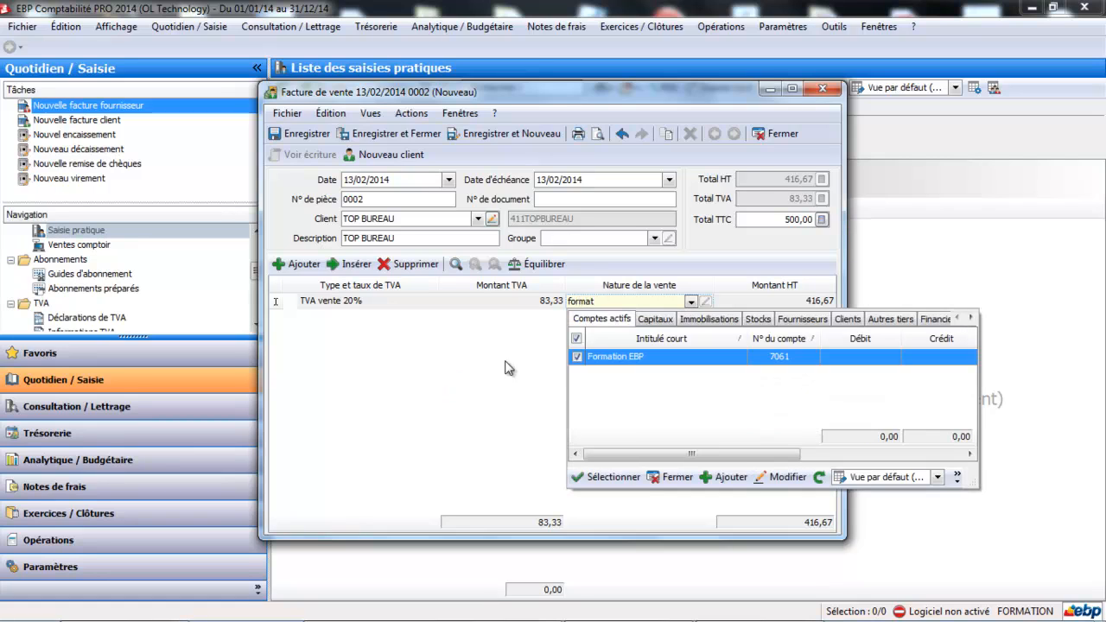
double_click(613, 359)
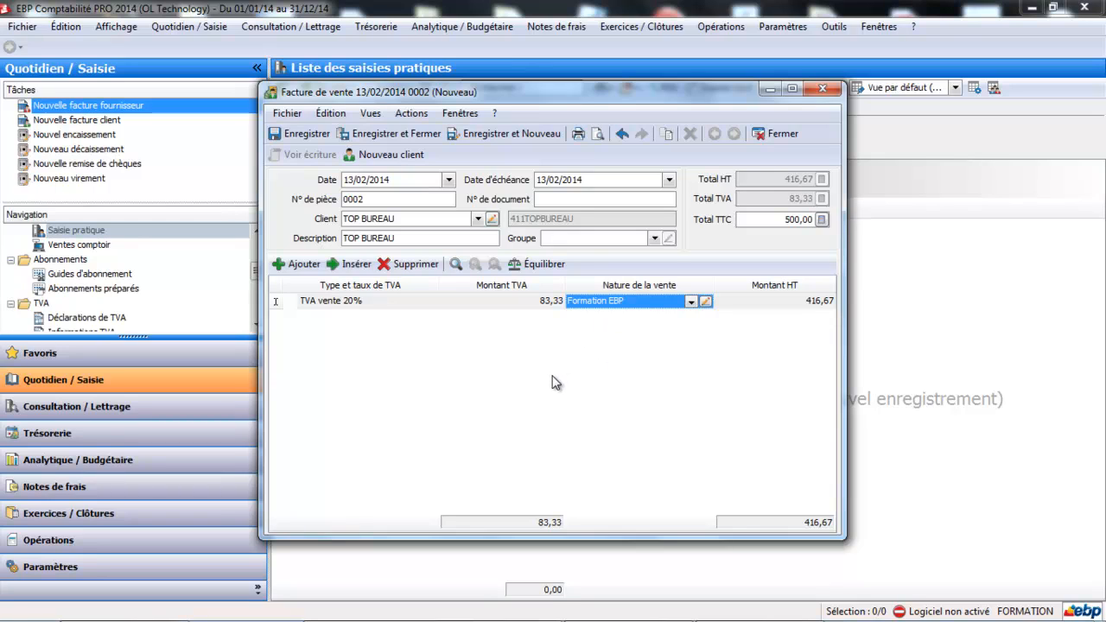
click(418, 134)
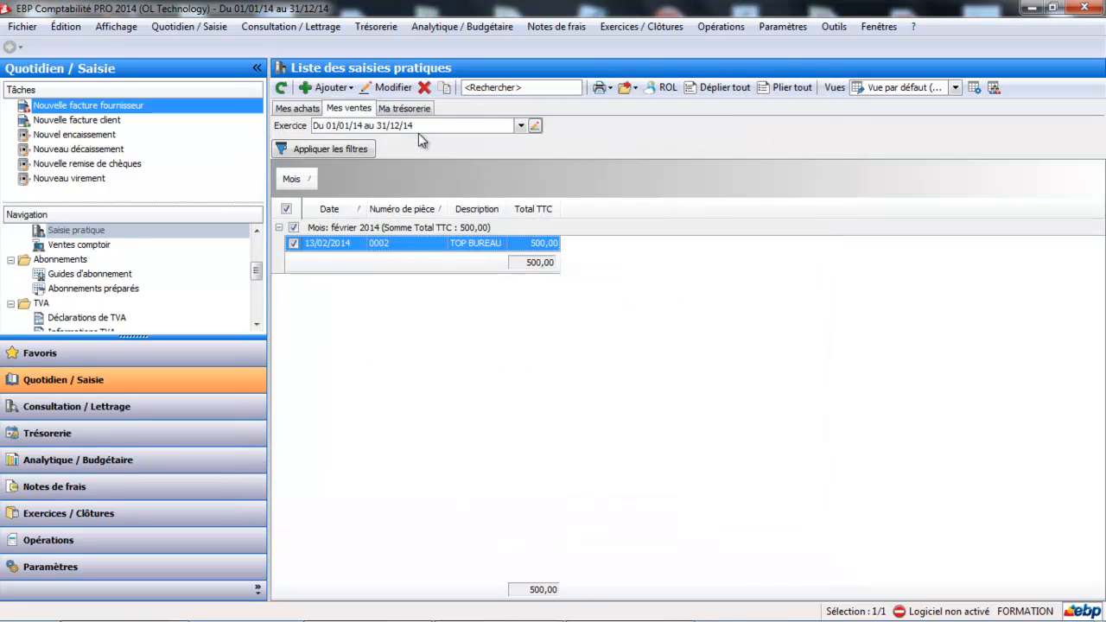
Step: Examine the entry of TOP BUREAU invoice 0002 in the VE sales journal for février 2014 and close the journal
drag(256, 271, 256, 253)
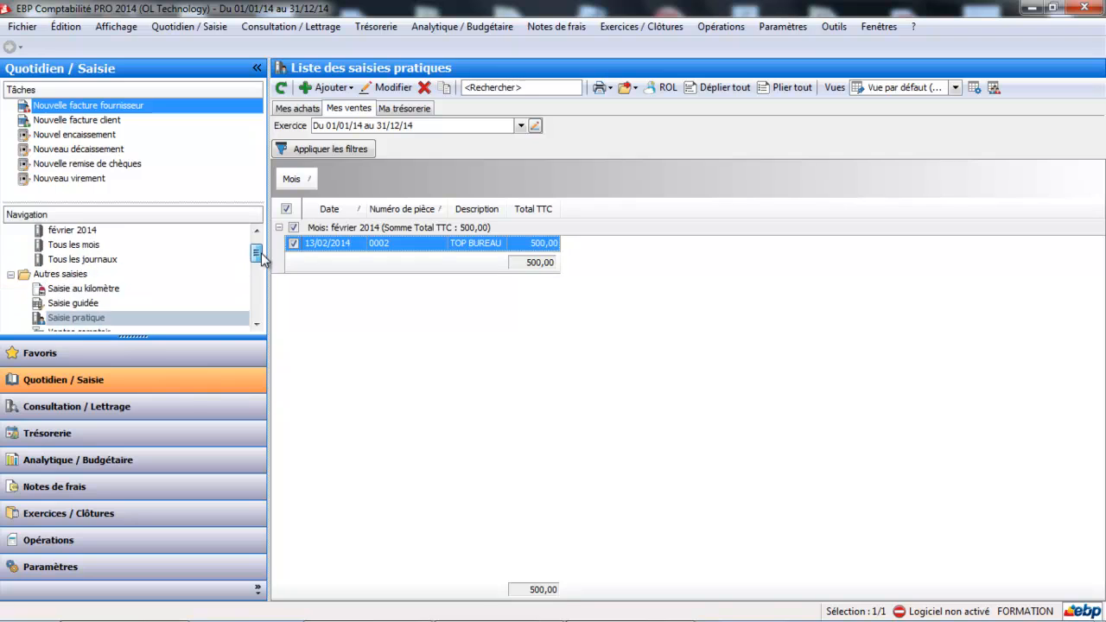
click(87, 230)
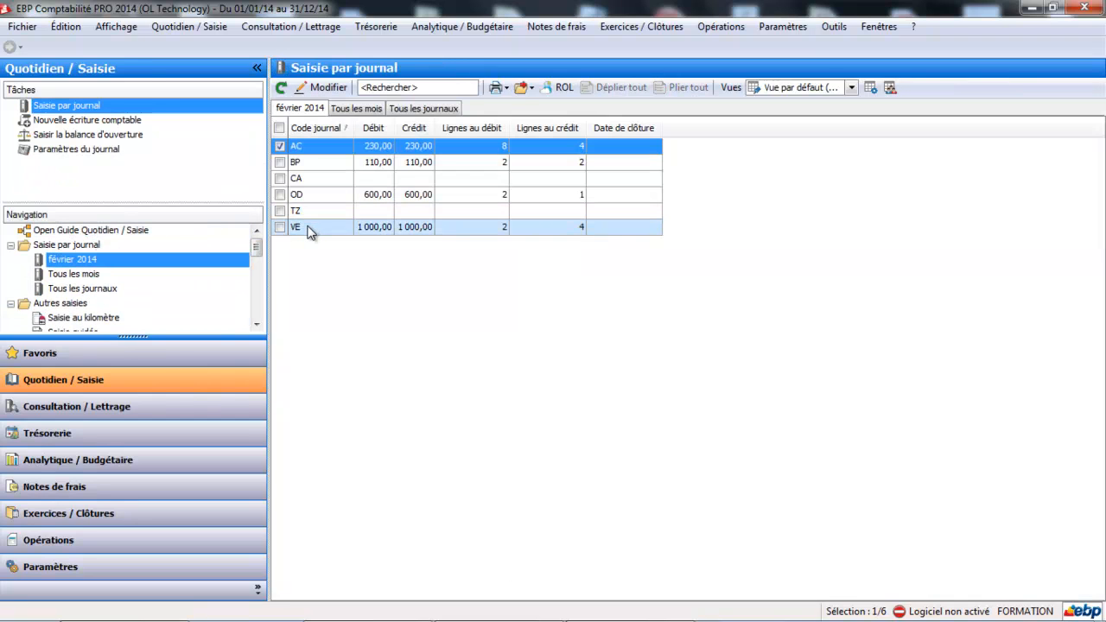
double_click(310, 228)
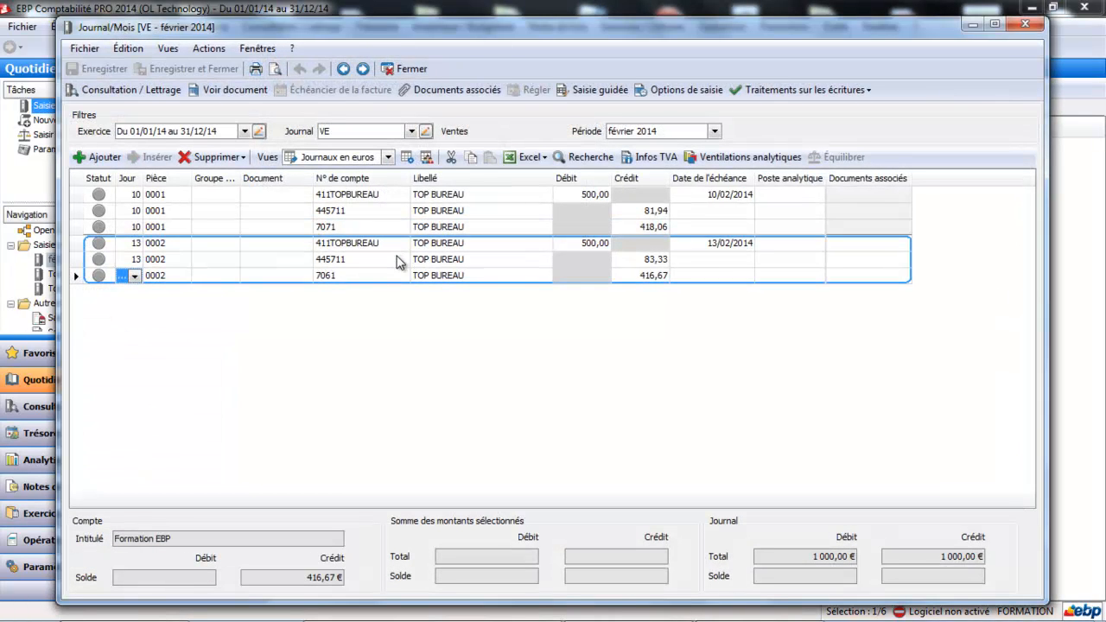
click(413, 69)
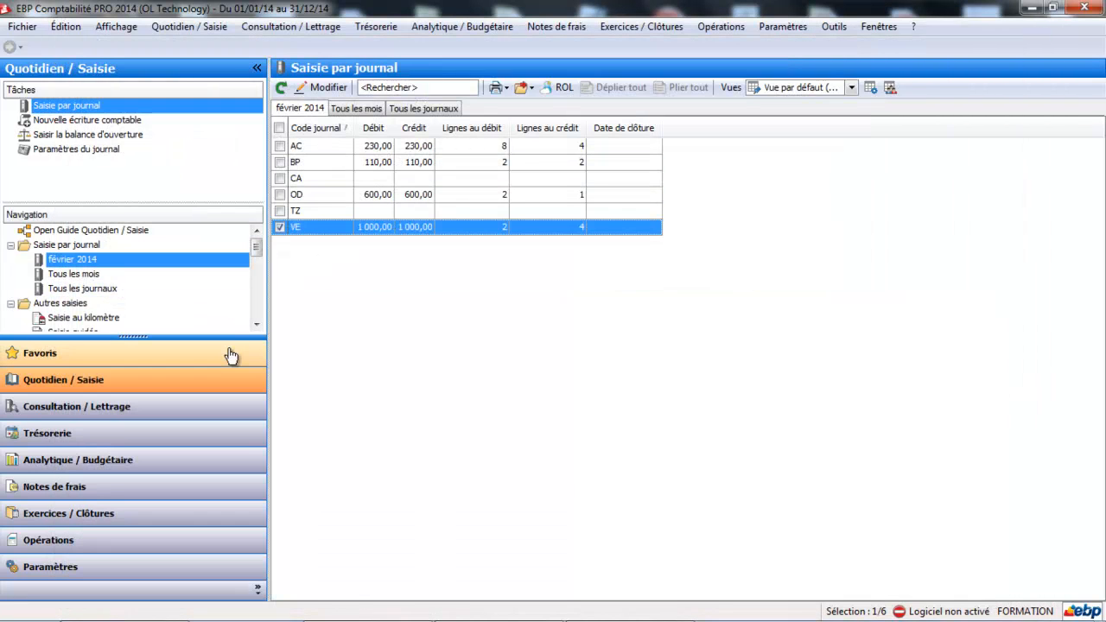
Step: Return to the Saisie pratique list and start a new treasury operation of type Encaissement
click(257, 324)
click(256, 324)
click(256, 324)
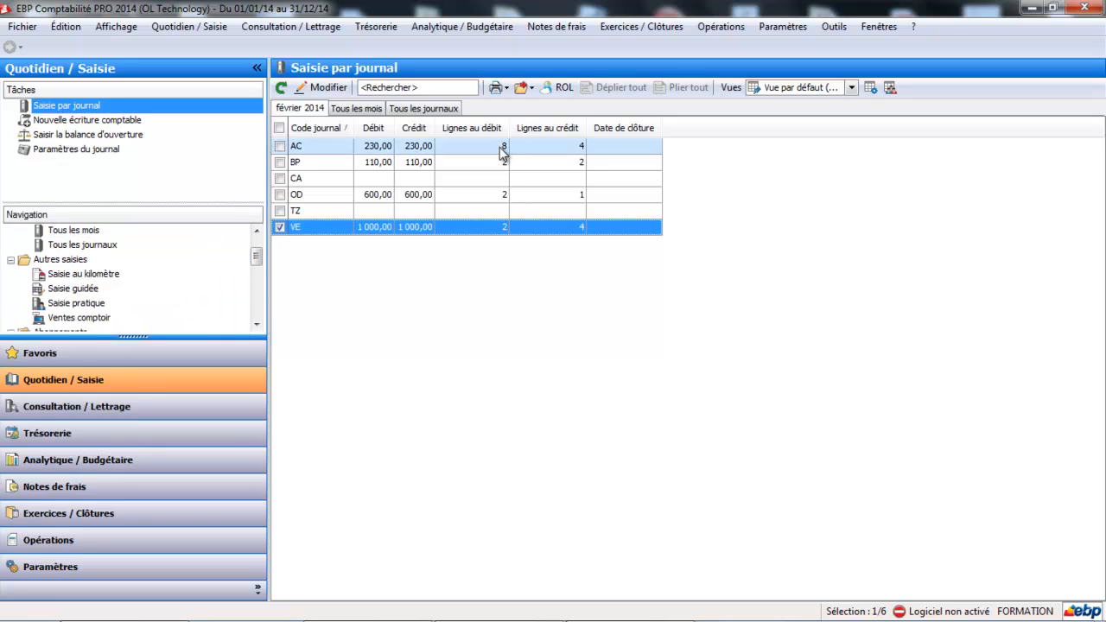
click(159, 304)
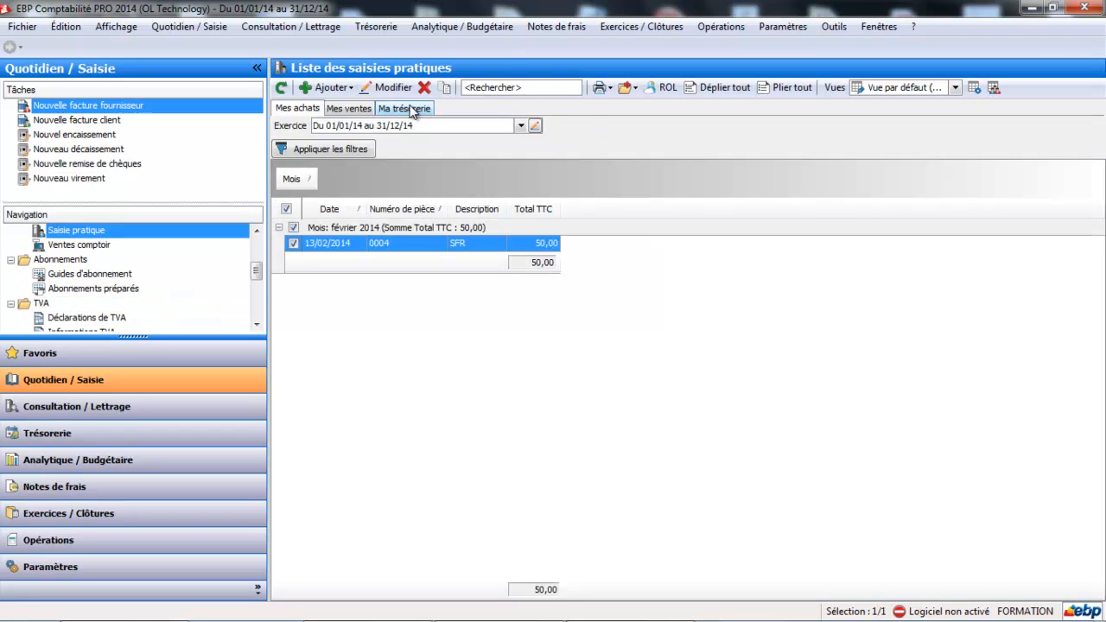
click(412, 108)
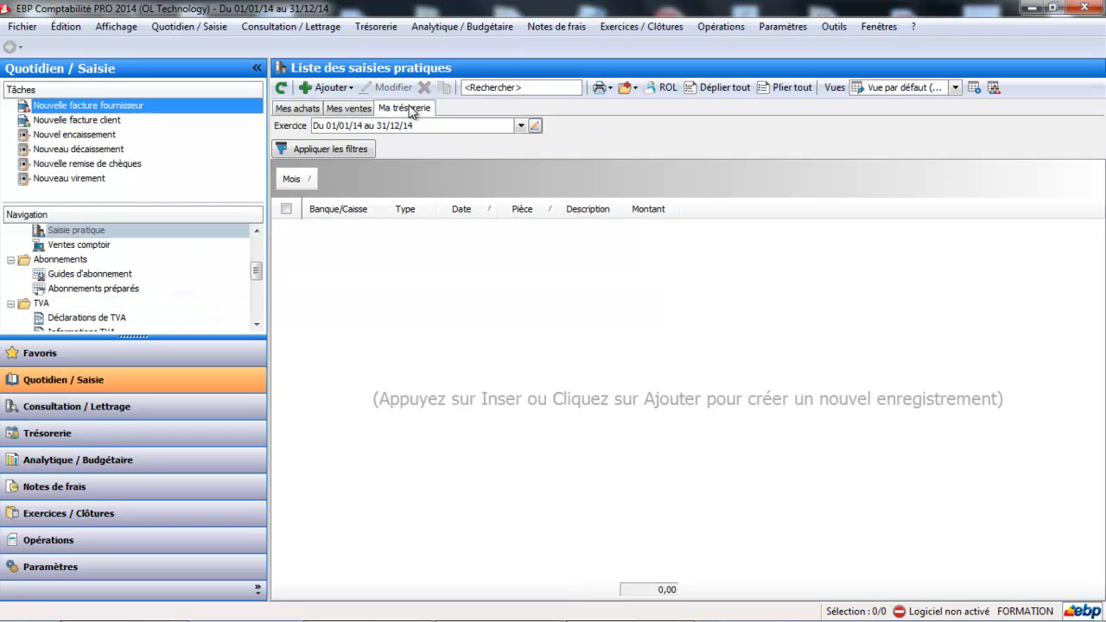
click(332, 88)
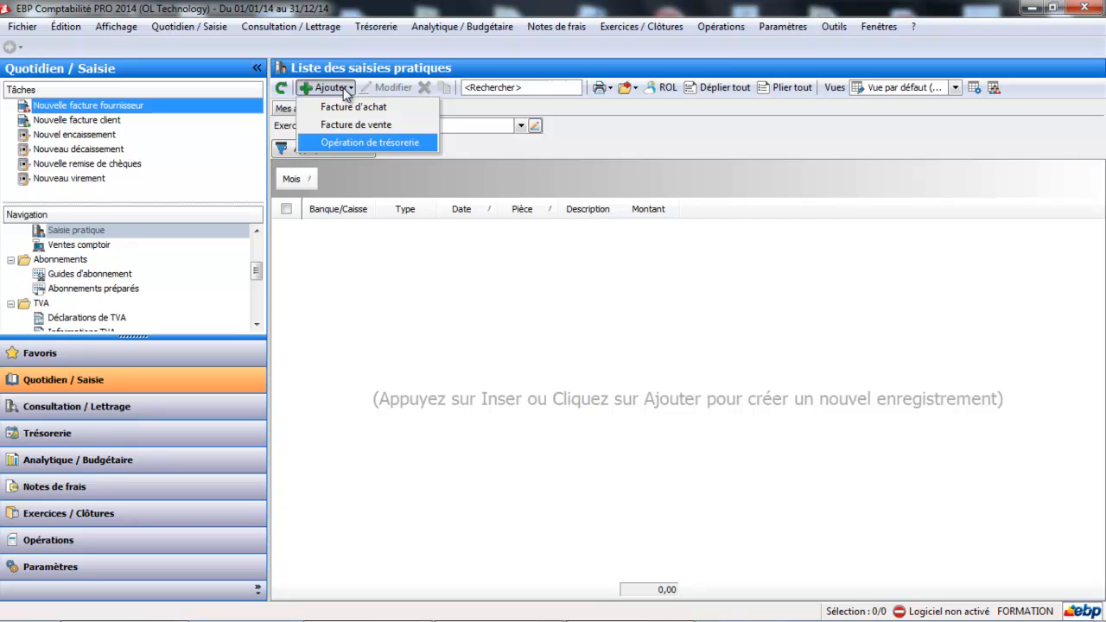
click(343, 139)
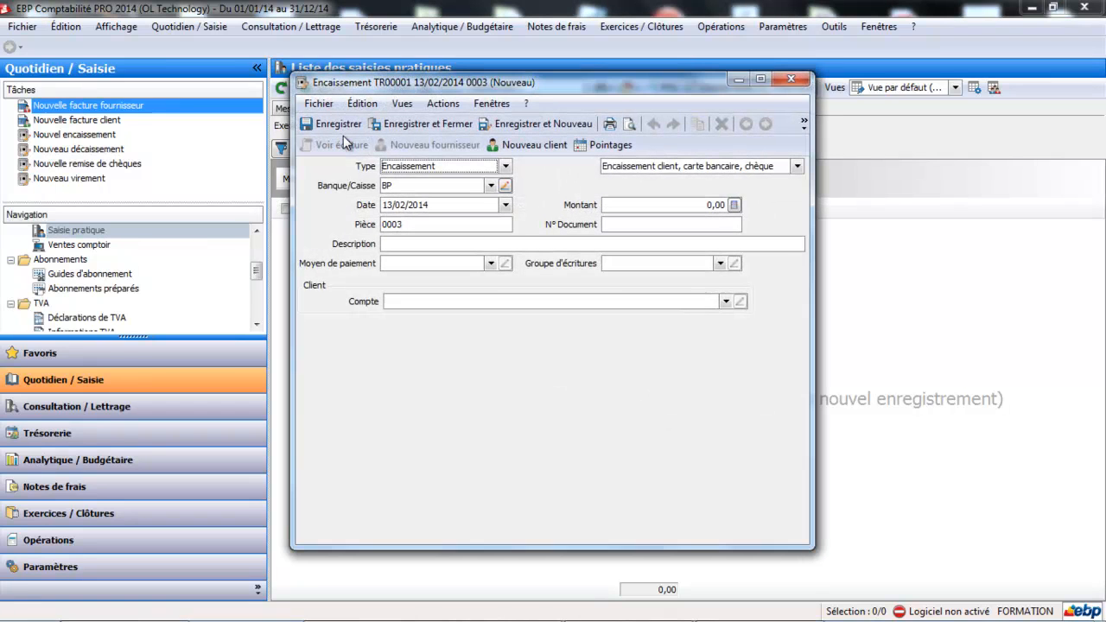
click(507, 167)
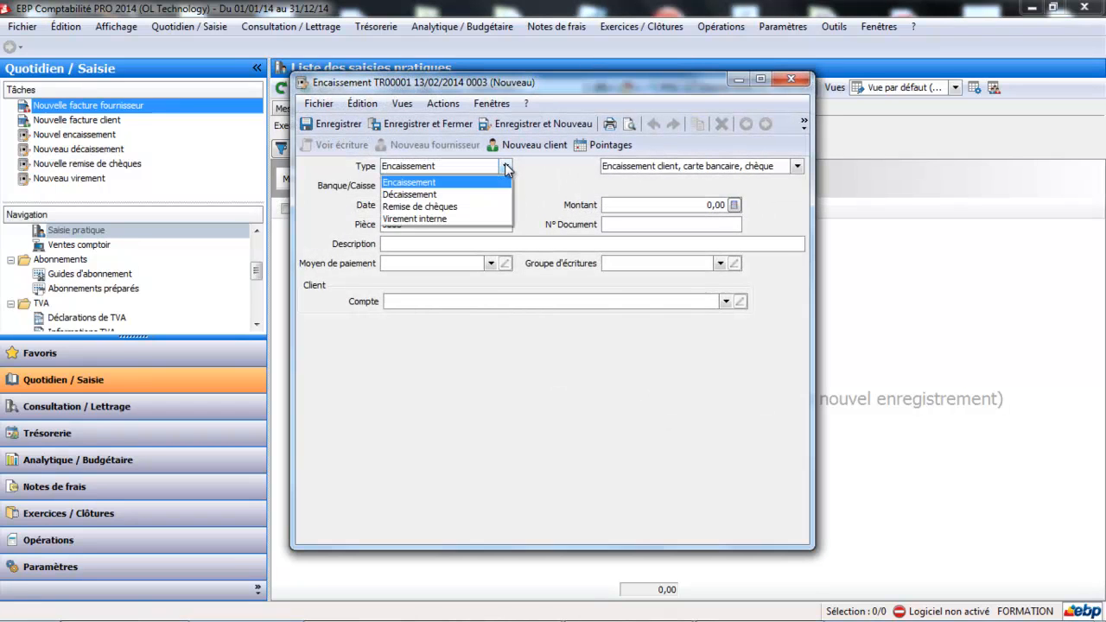
click(485, 184)
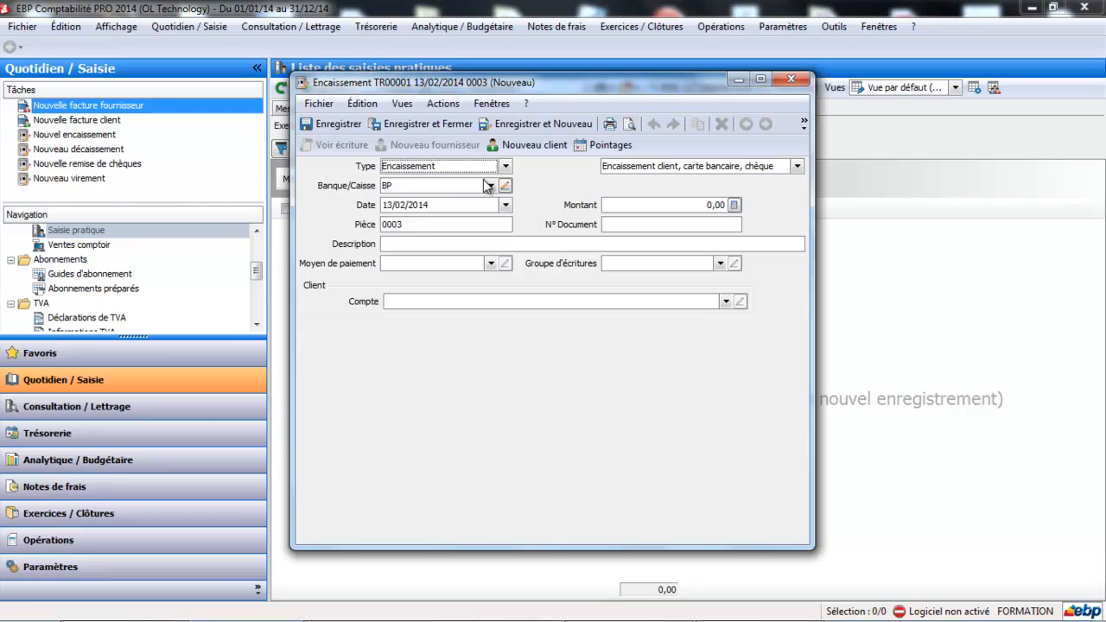
Step: Set the receipt's Montant to 500 and its description to "Réglement par cheque N°156 client TOP BUREAU"
click(672, 205)
double_click(672, 206)
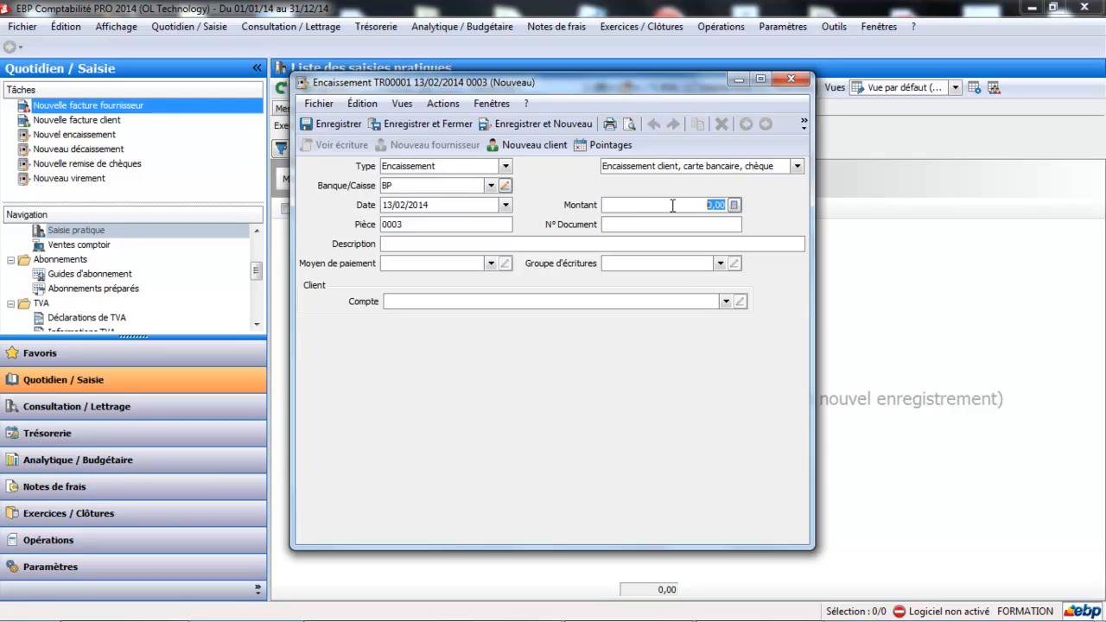
text(500)
click(572, 244)
text(Réglement)
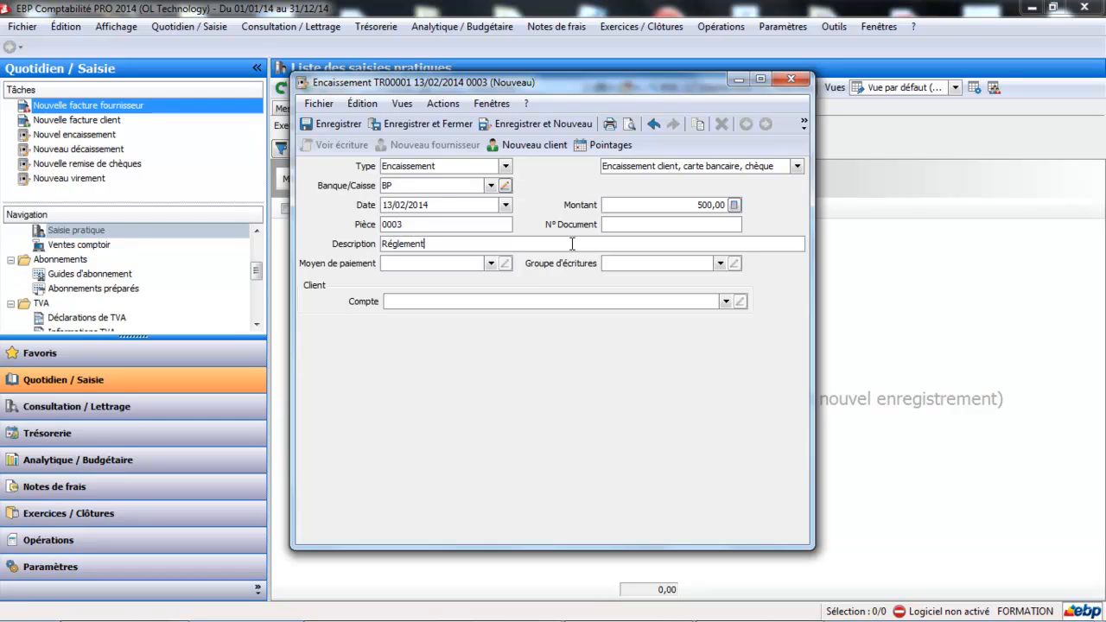
text( par cheque N°156 client TOP BUREAU)
Step: Set the receipt's payment method to Chèque and client account to TOP BUREAU, and save it with a new operation opened
click(491, 264)
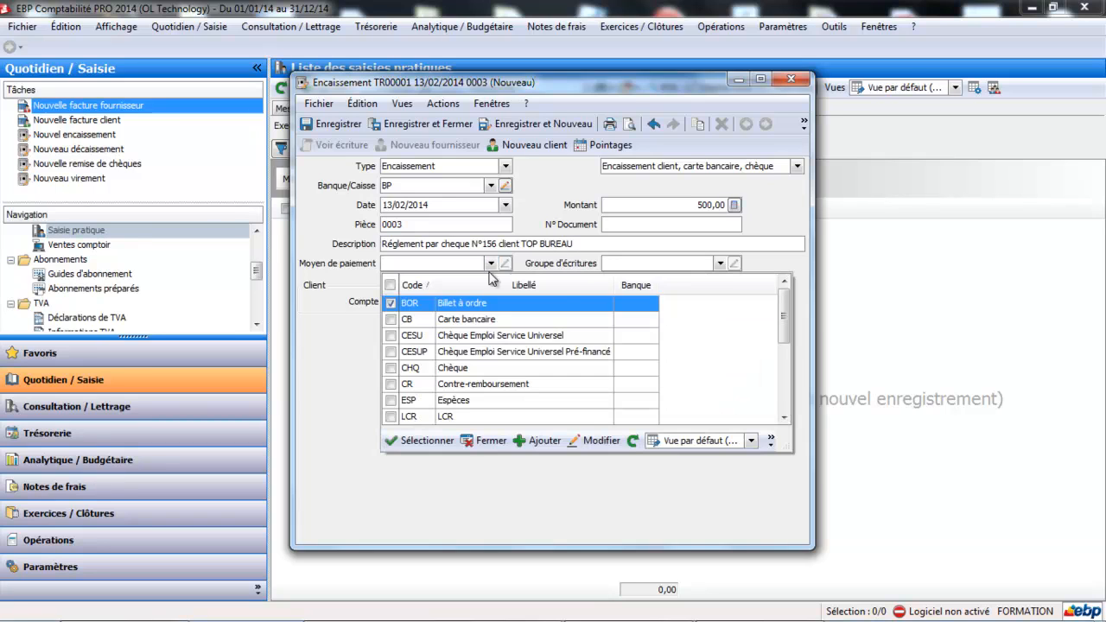
click(461, 363)
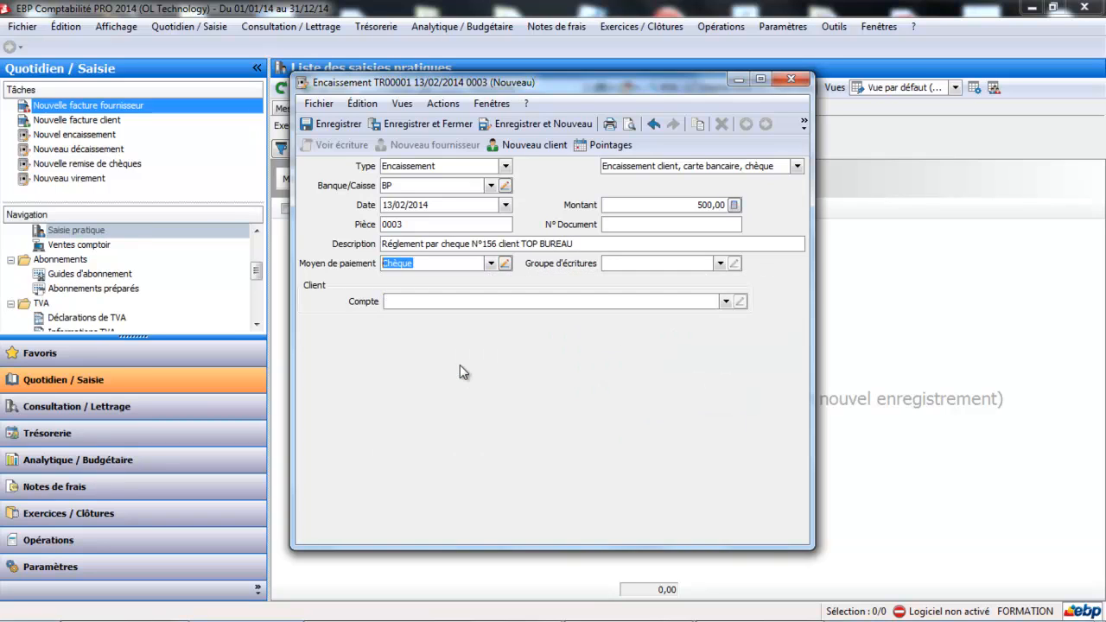
click(481, 302)
text(TOP)
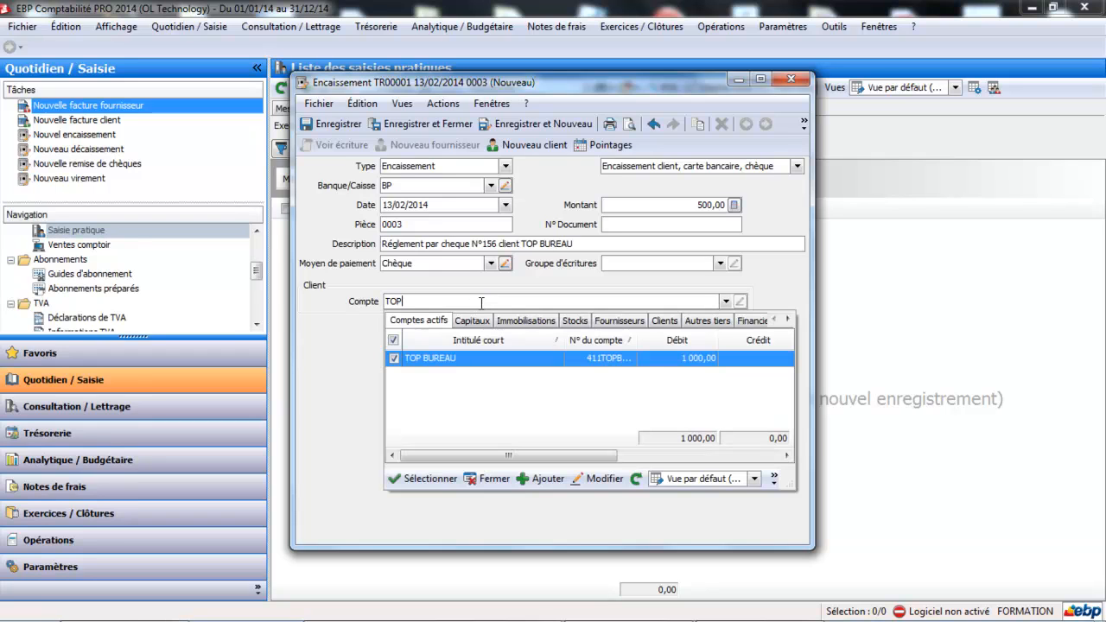
double_click(471, 357)
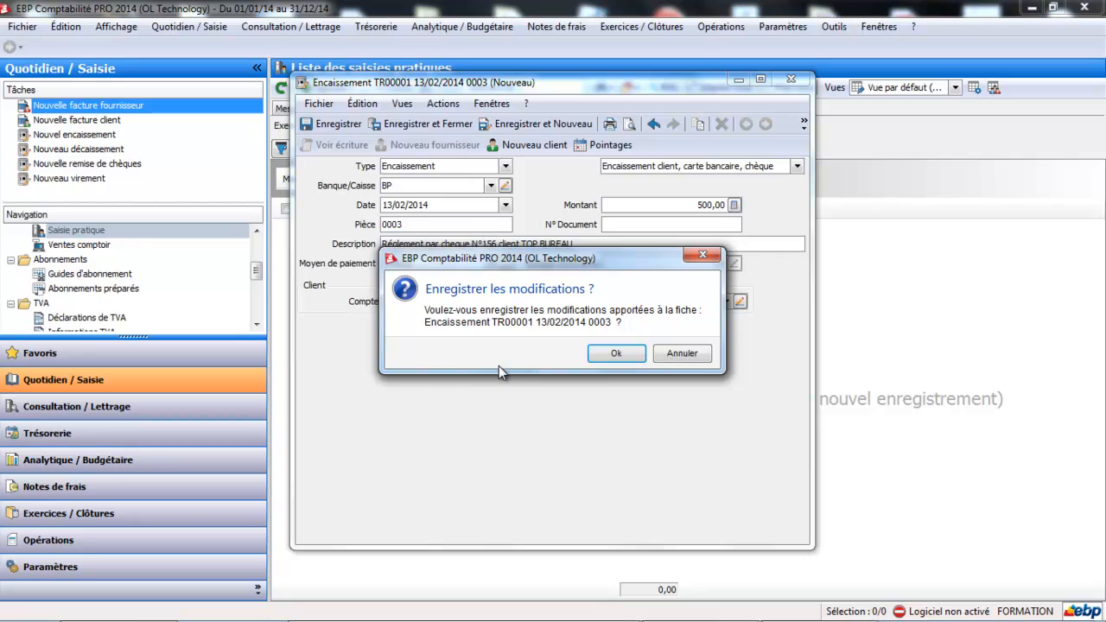
click(616, 355)
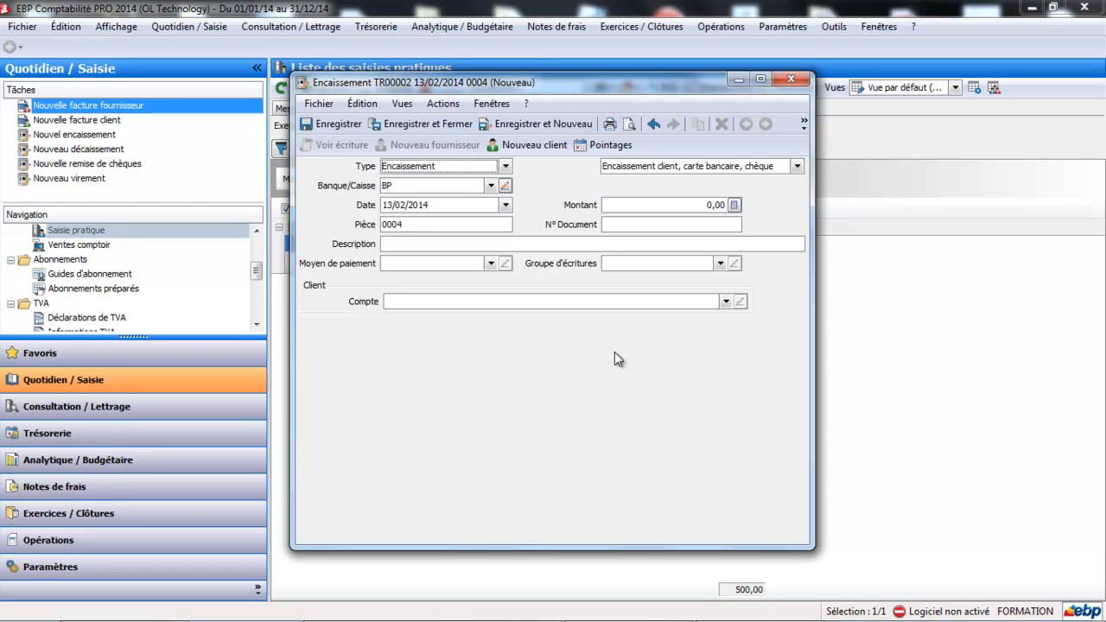
Step: Change the new treasury operation's type to Décaissement and set its Montant to 80
click(506, 165)
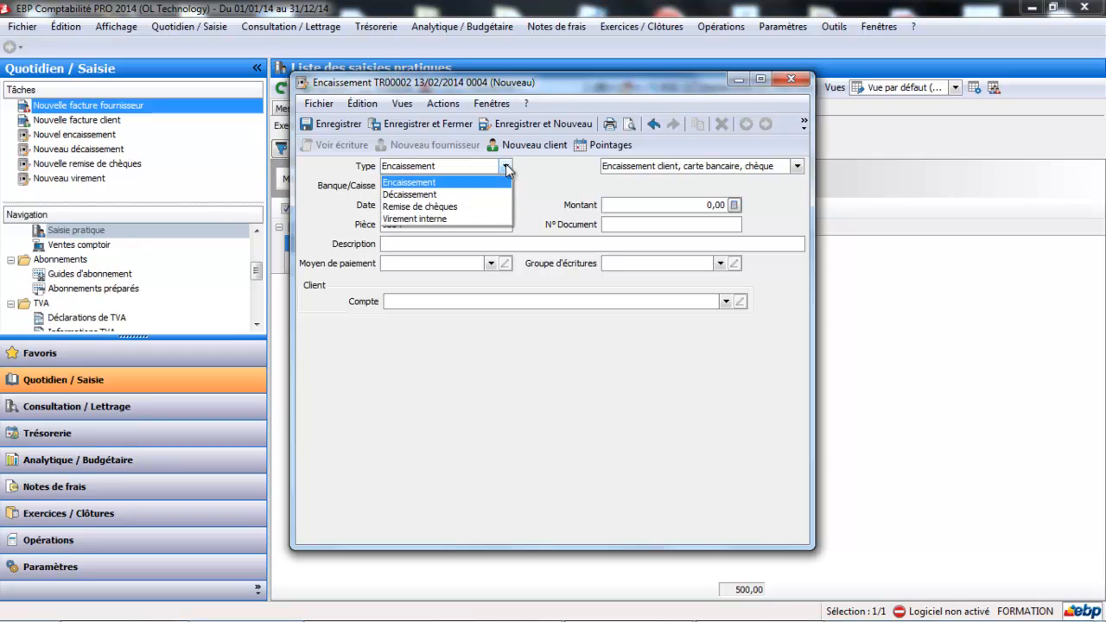
click(472, 194)
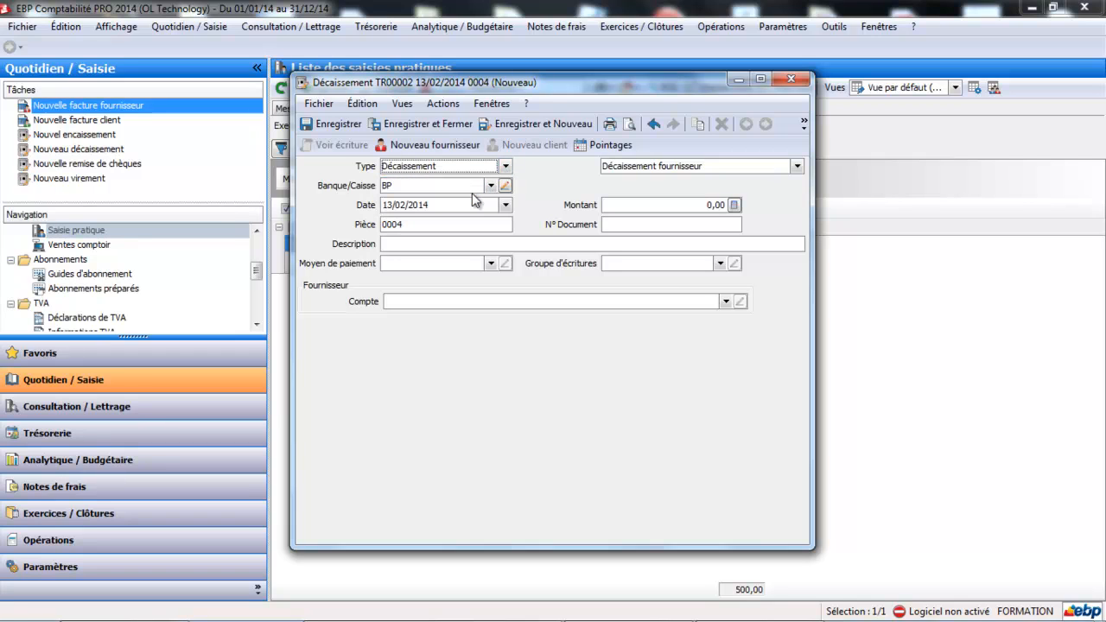
click(673, 205)
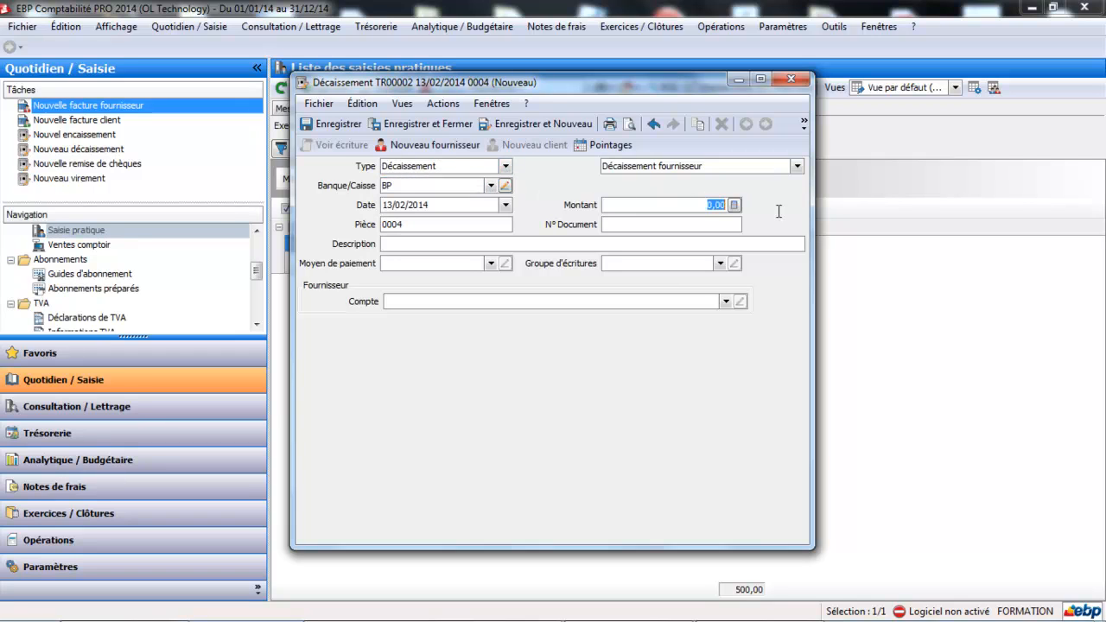
text(80)
Step: Enter "Règlement fournisseur SFR" as the description of the supplier payment
click(636, 226)
click(551, 245)
text(r7GLEMENT)
key(BackSpace)
key(BackSpace)
key(BackSpace)
key(BackSpace)
key(BackSpace)
key(BackSpace)
key(BackSpace)
key(BackSpace)
key(BackSpace)
text(Règlement fournisseur SFR)
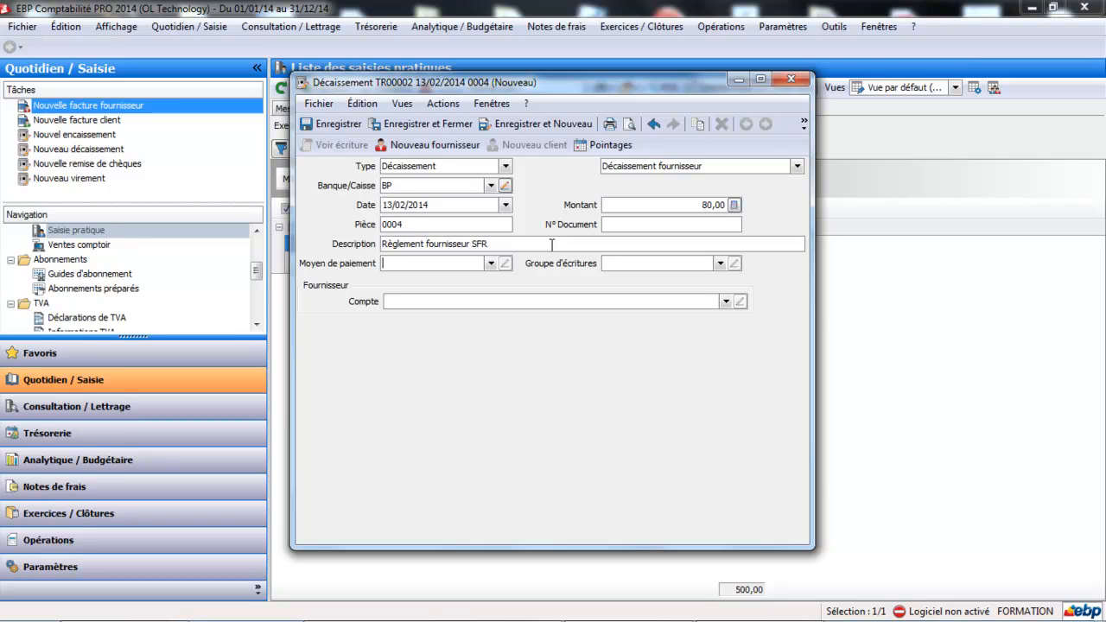
Step: Set the payment method to Chèque and the supplier account to SFR, save the payment, and close the blank follow-up form
click(490, 264)
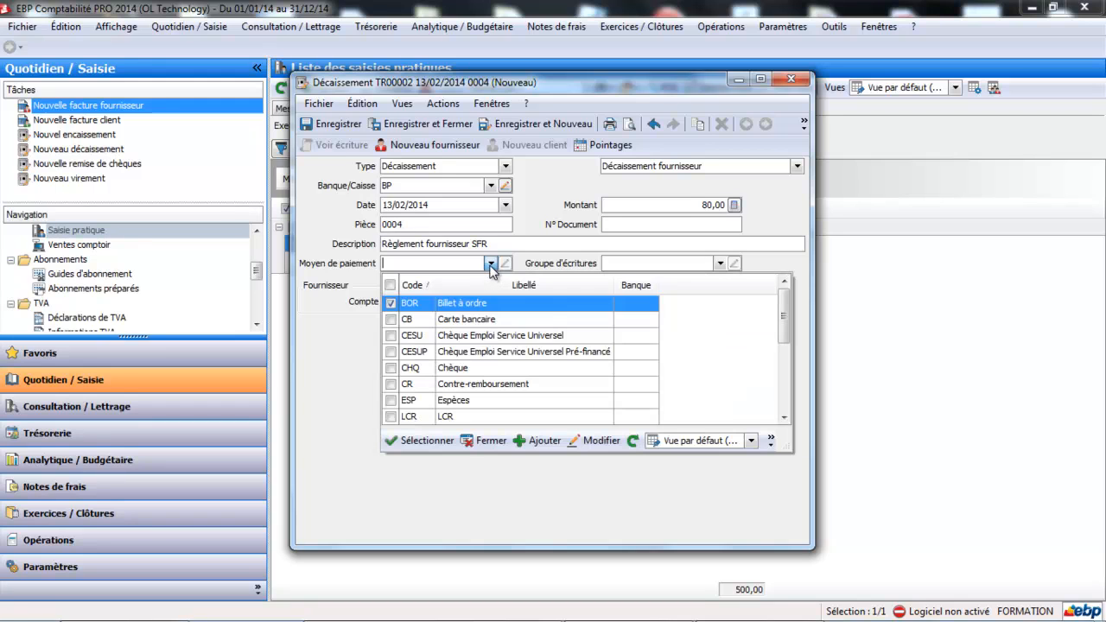
click(469, 368)
click(539, 302)
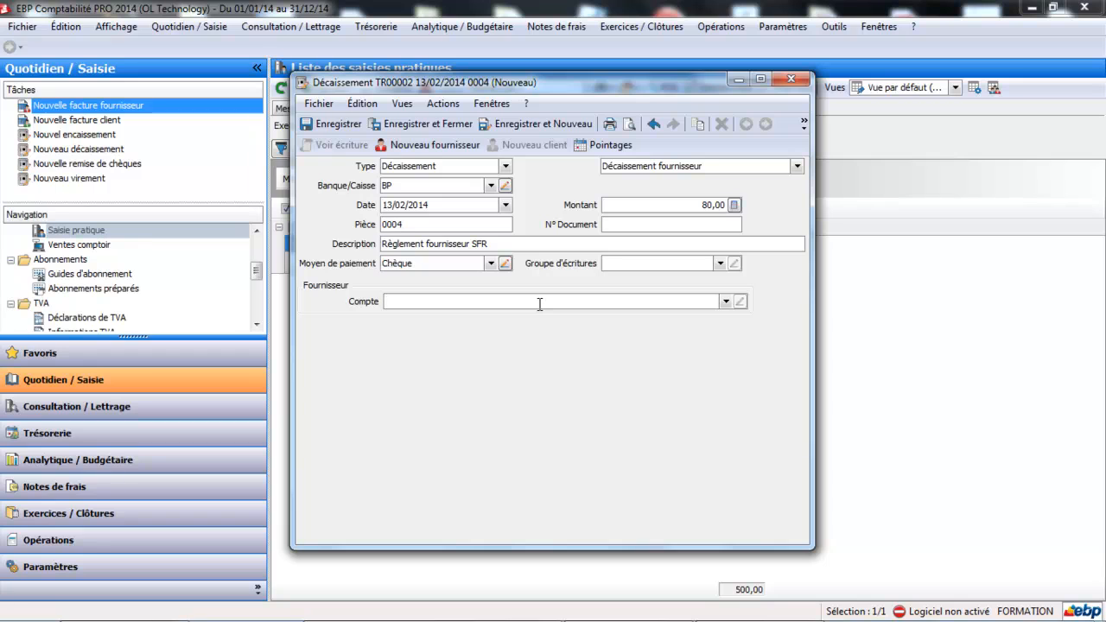
text(SFR)
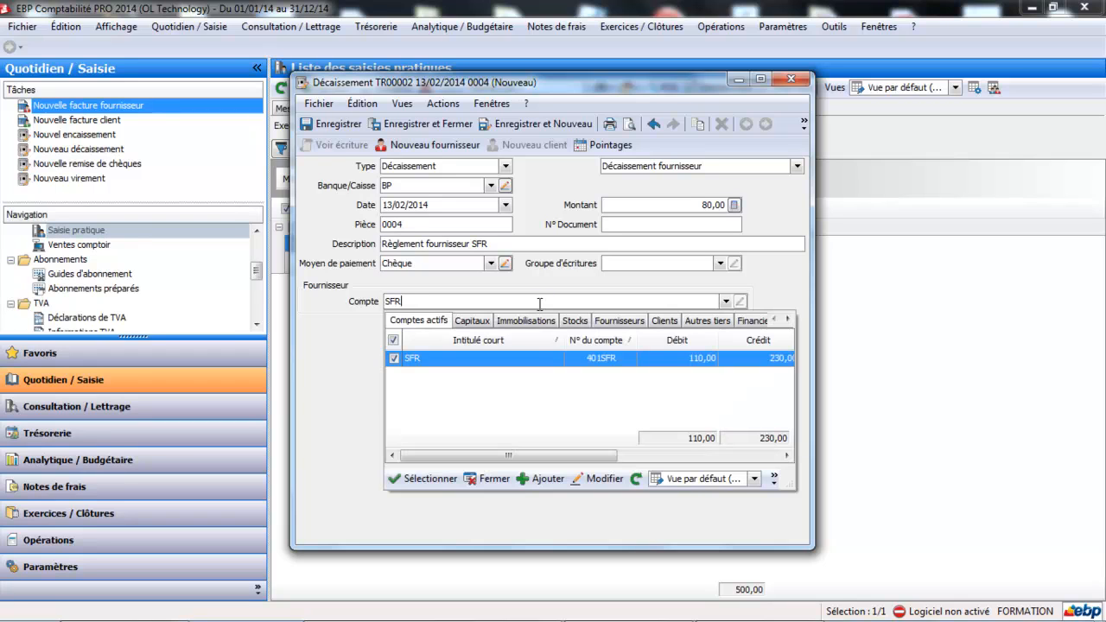
key(Escape)
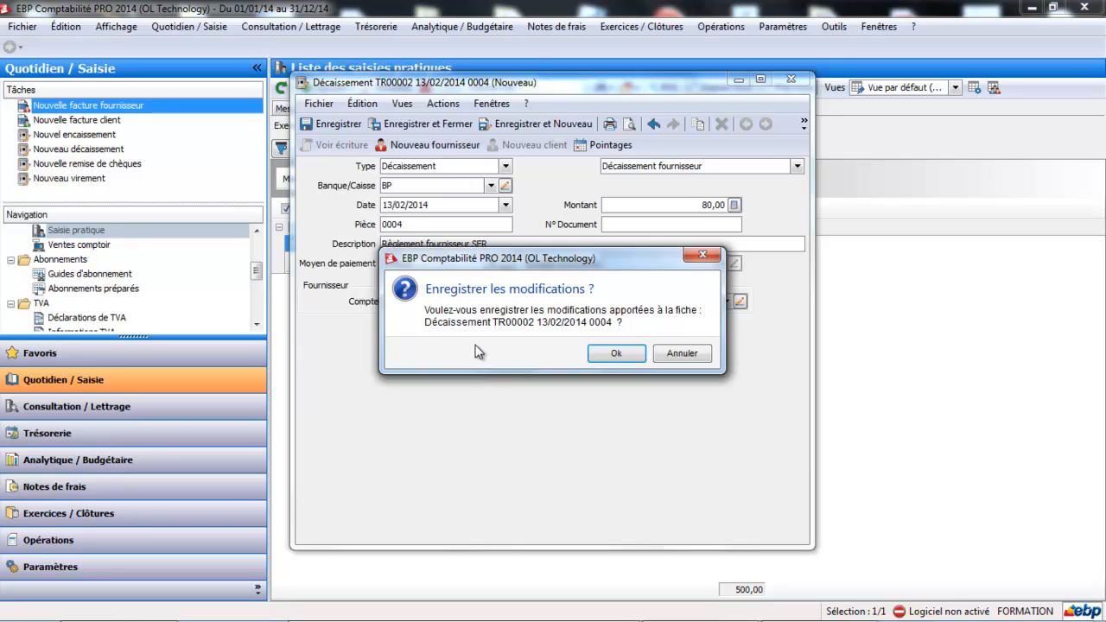
click(609, 354)
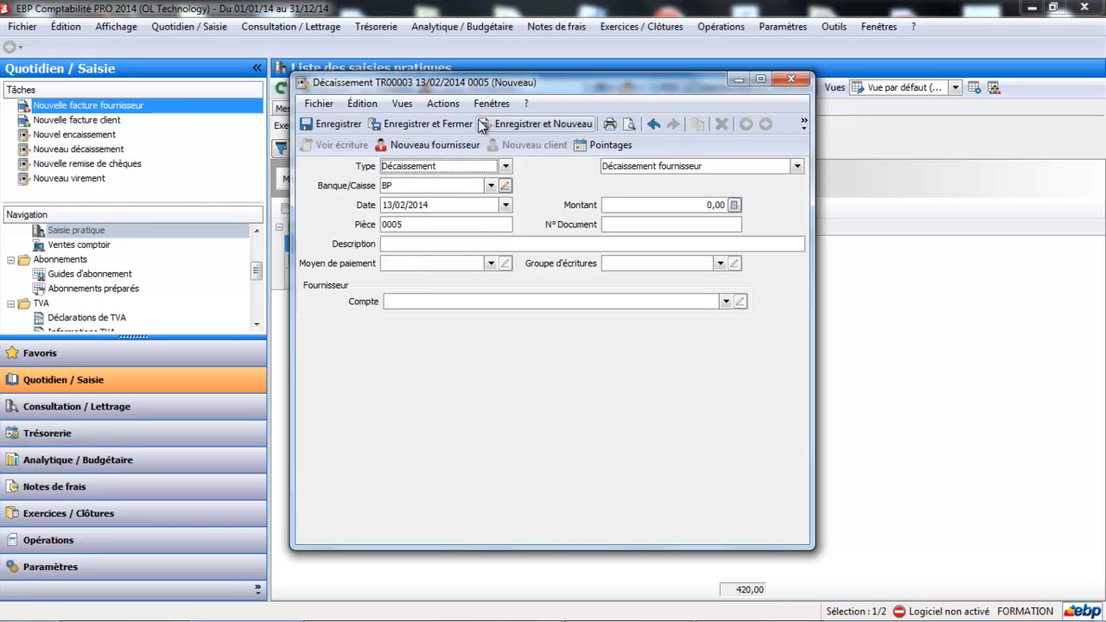
click(792, 79)
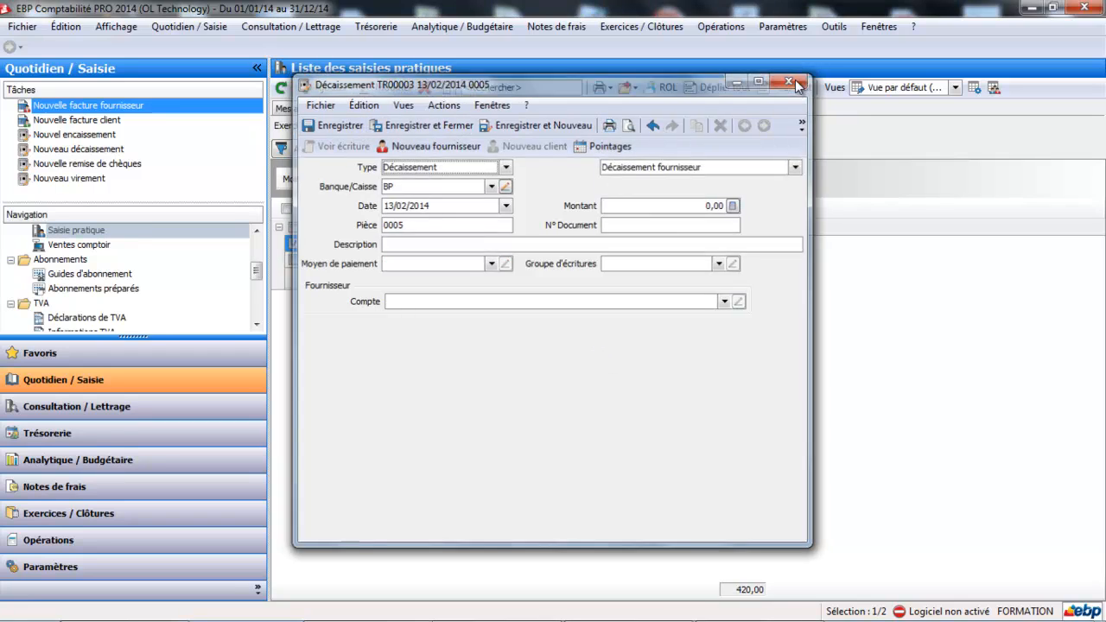
Step: Examine the entries of the client receipt and SFR payment in the BP bank journal for février 2014 and close the journal
drag(257, 269, 257, 242)
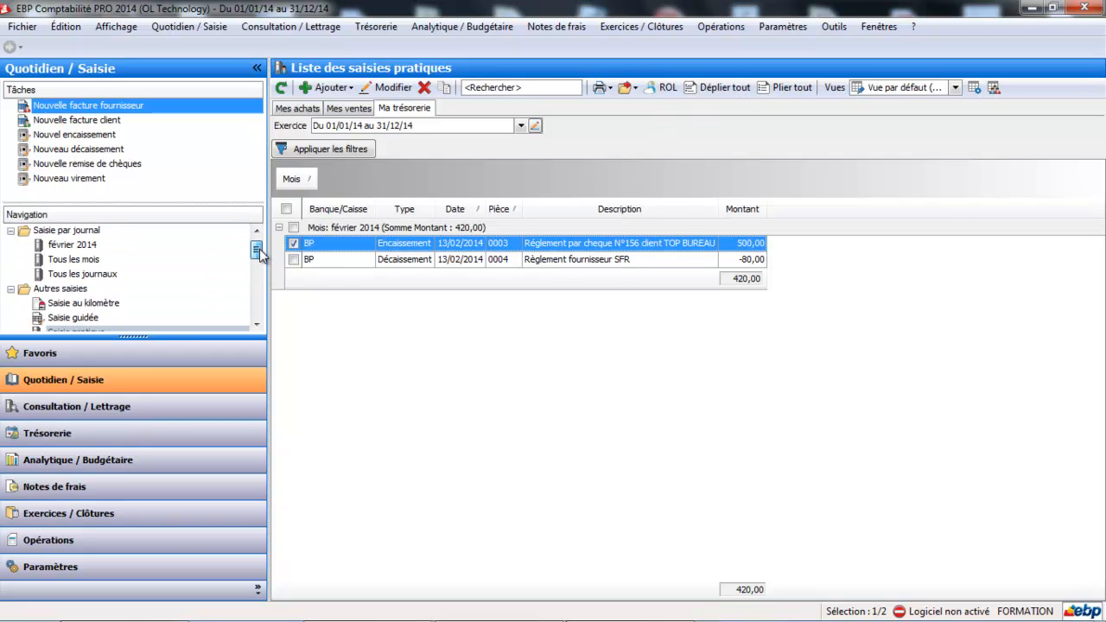
click(87, 248)
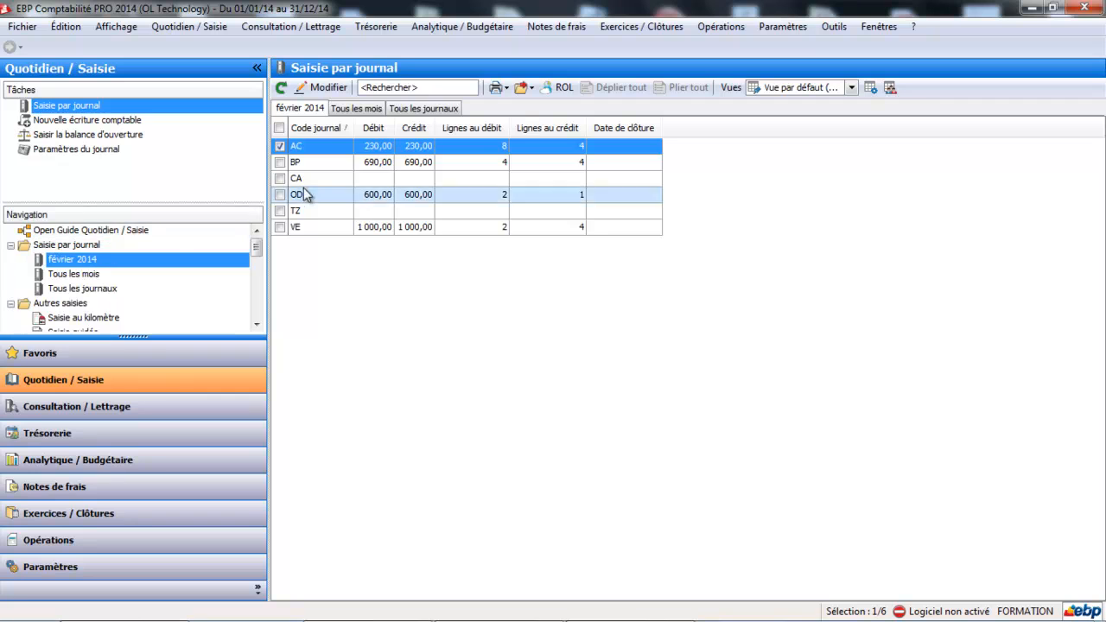
click(322, 165)
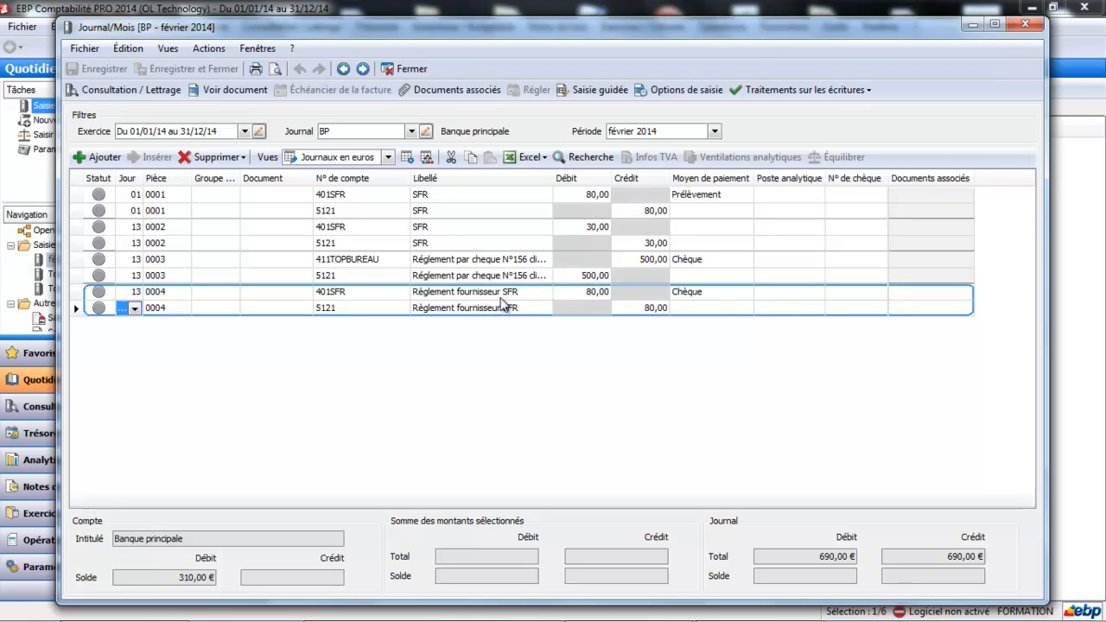
click(406, 67)
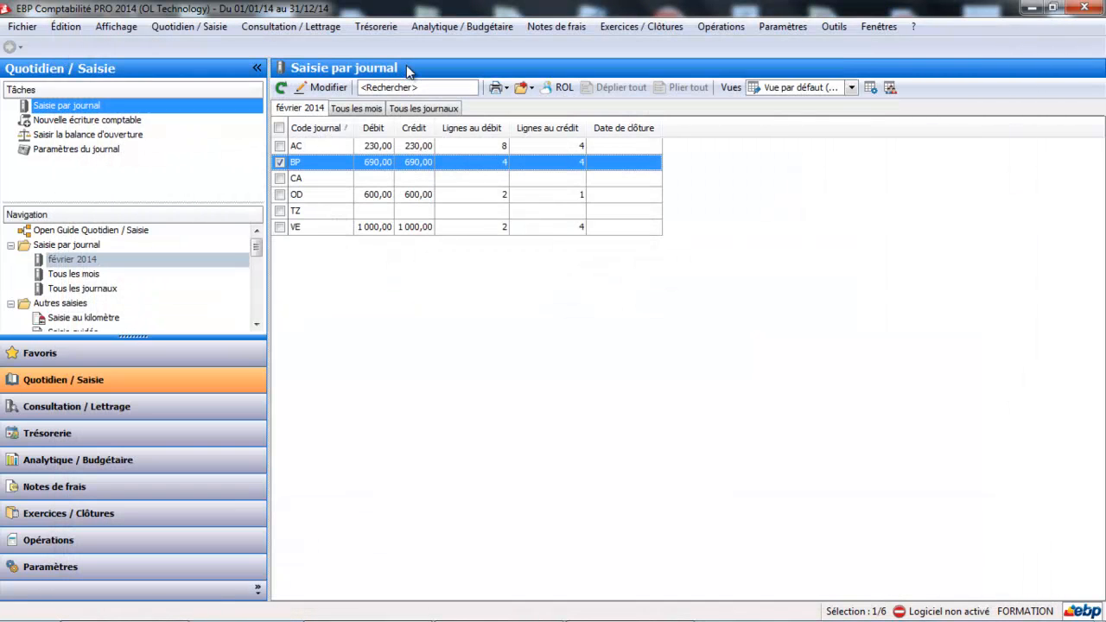